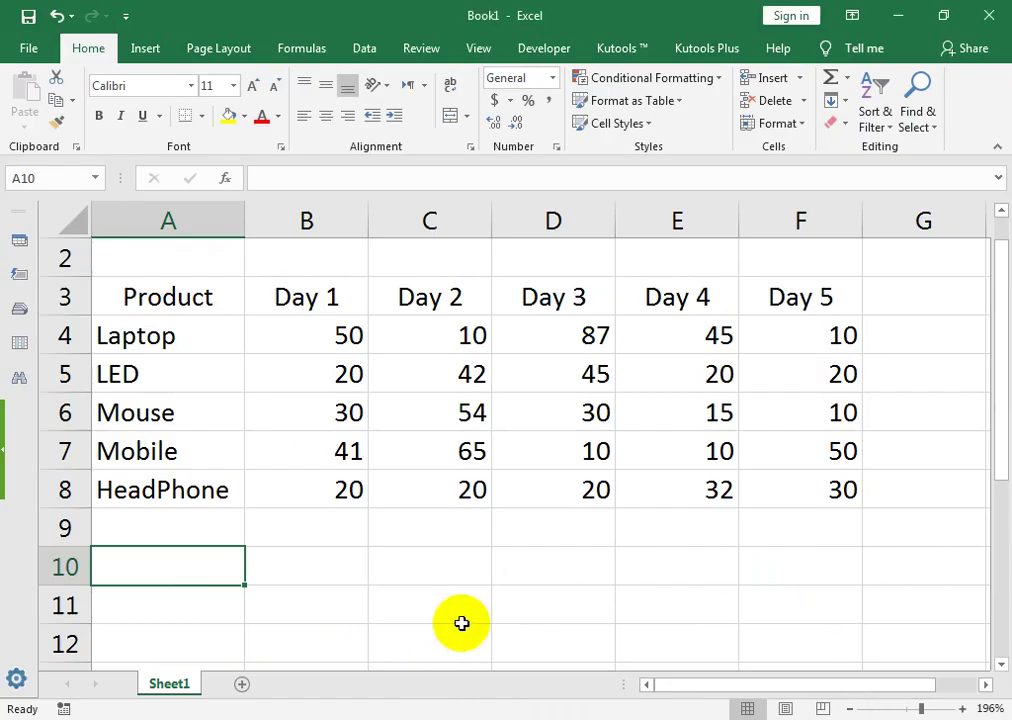
Examine the product table's names in column A, its day headers and the Laptop row's values.
drag(145, 296, 157, 489)
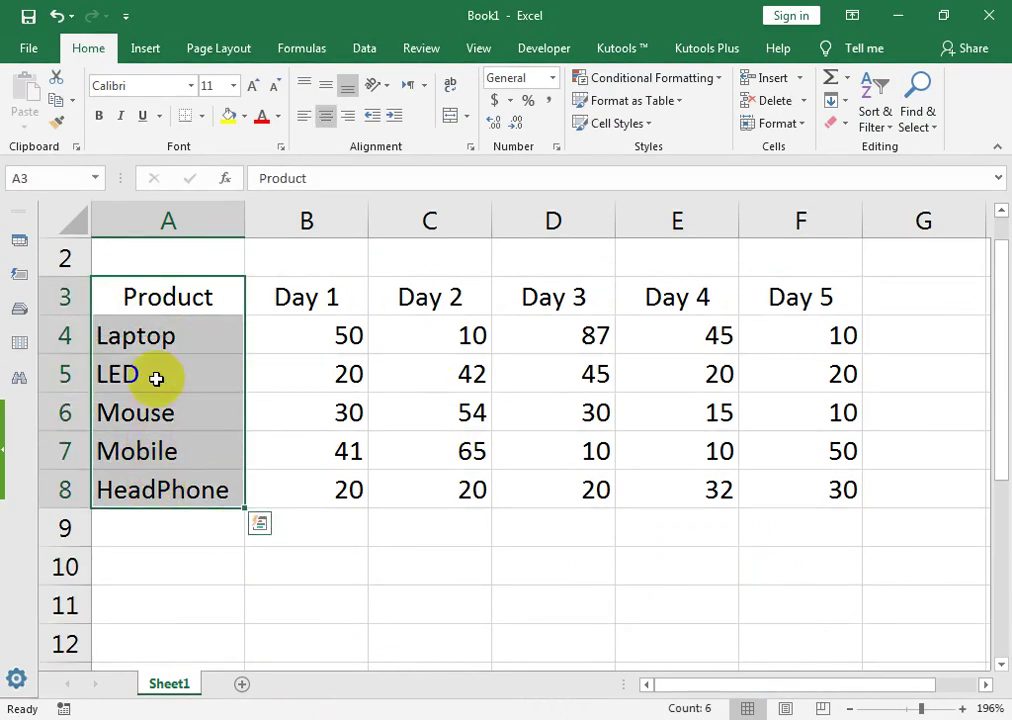
drag(149, 334, 151, 474)
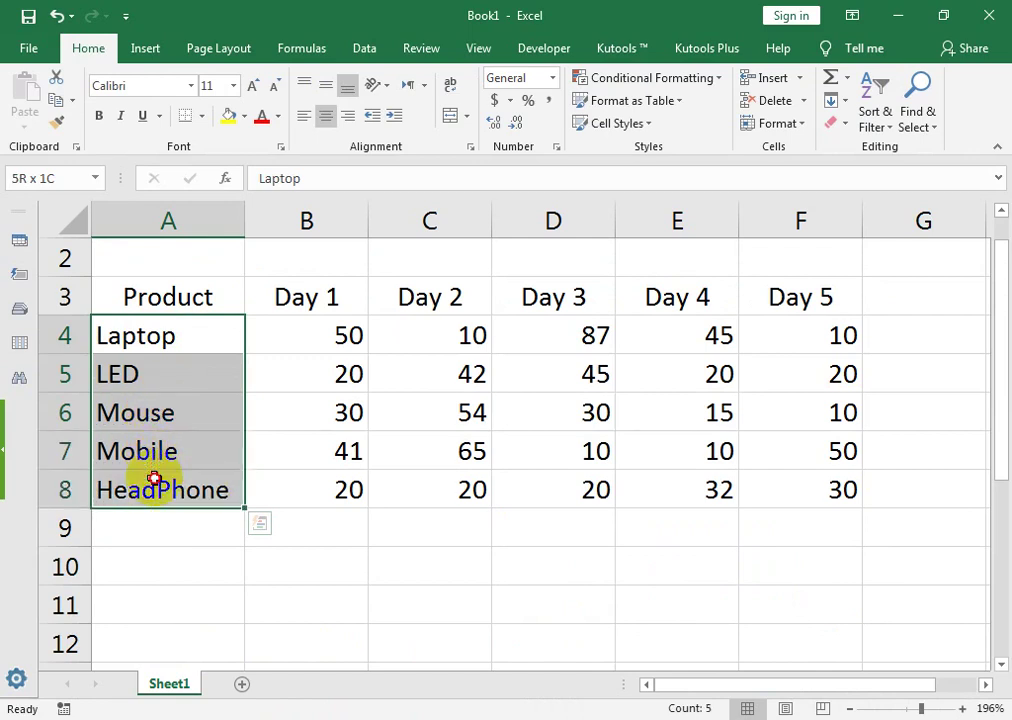
click(310, 296)
click(430, 303)
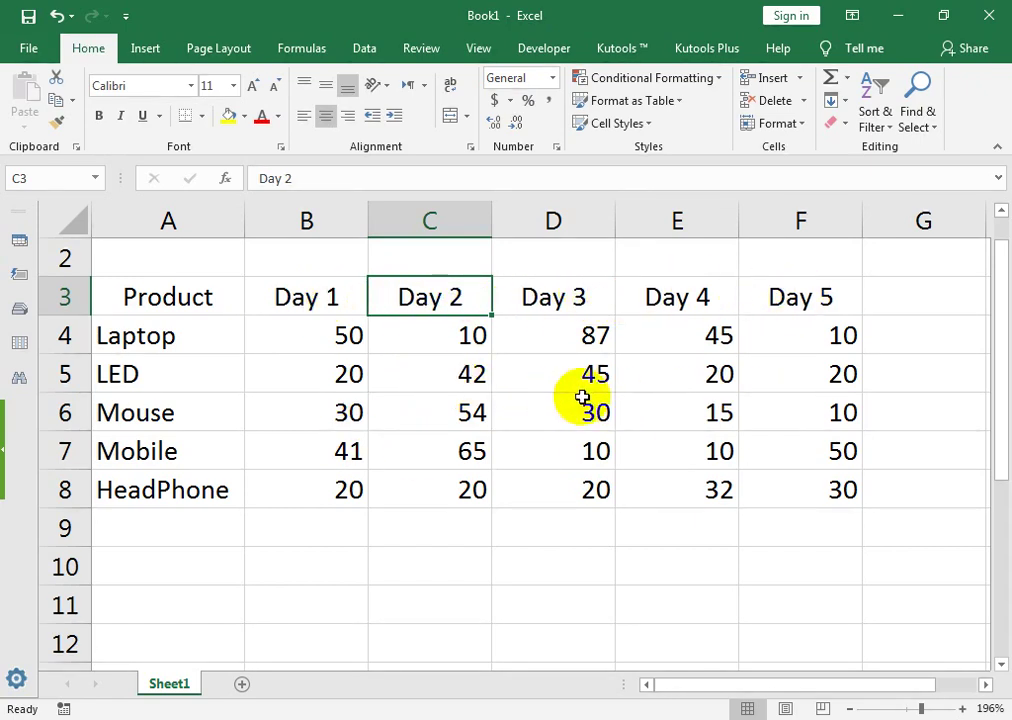
drag(147, 336, 801, 340)
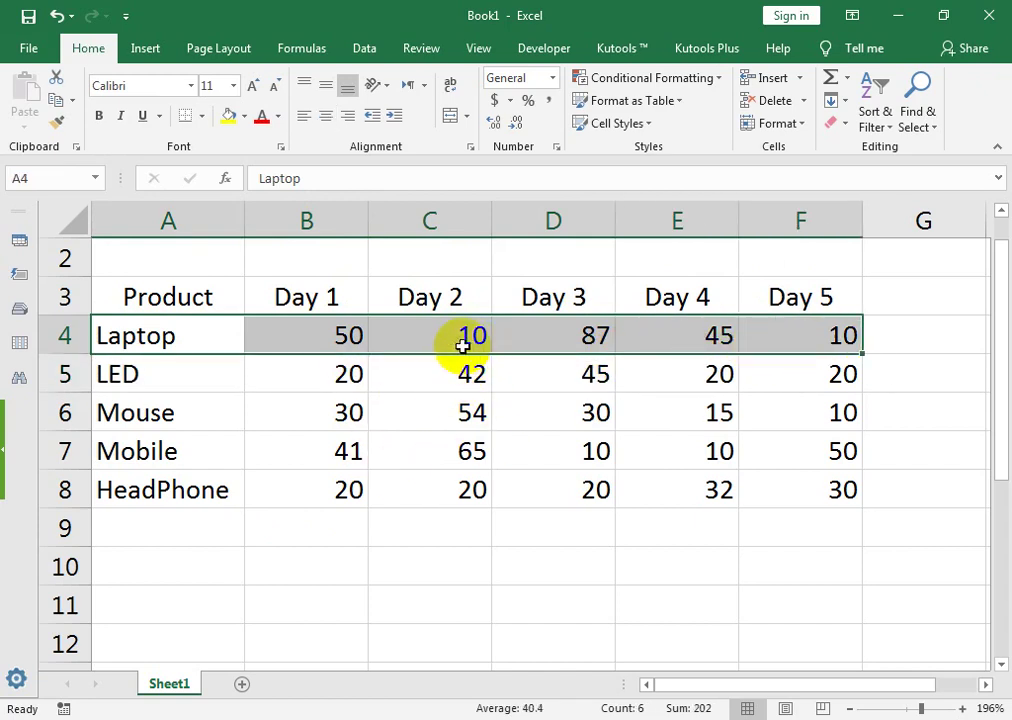
click(170, 566)
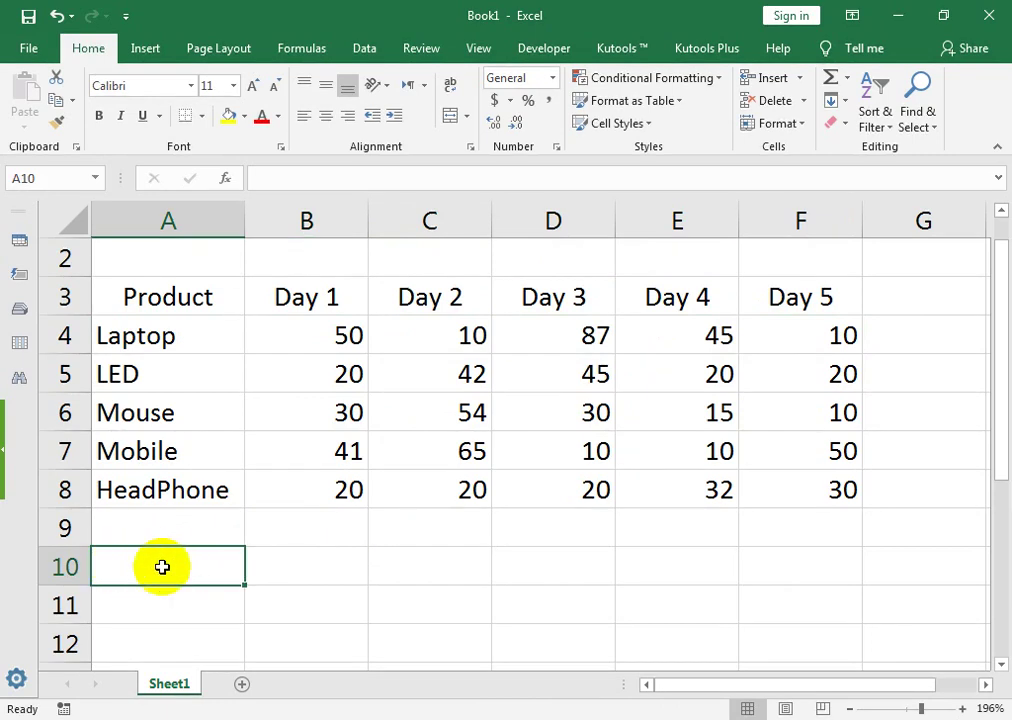
click(264, 573)
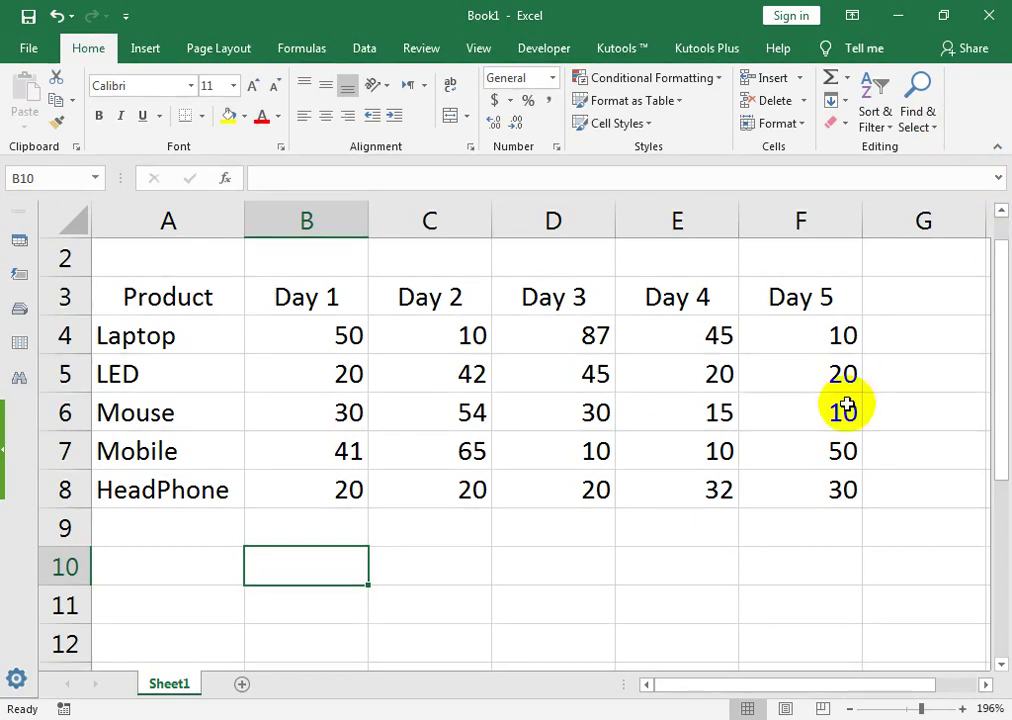
Try totalling each product's Day 1 to Day 5 values with AutoSum in G4:G8, and clear those totals.
drag(897, 343, 899, 479)
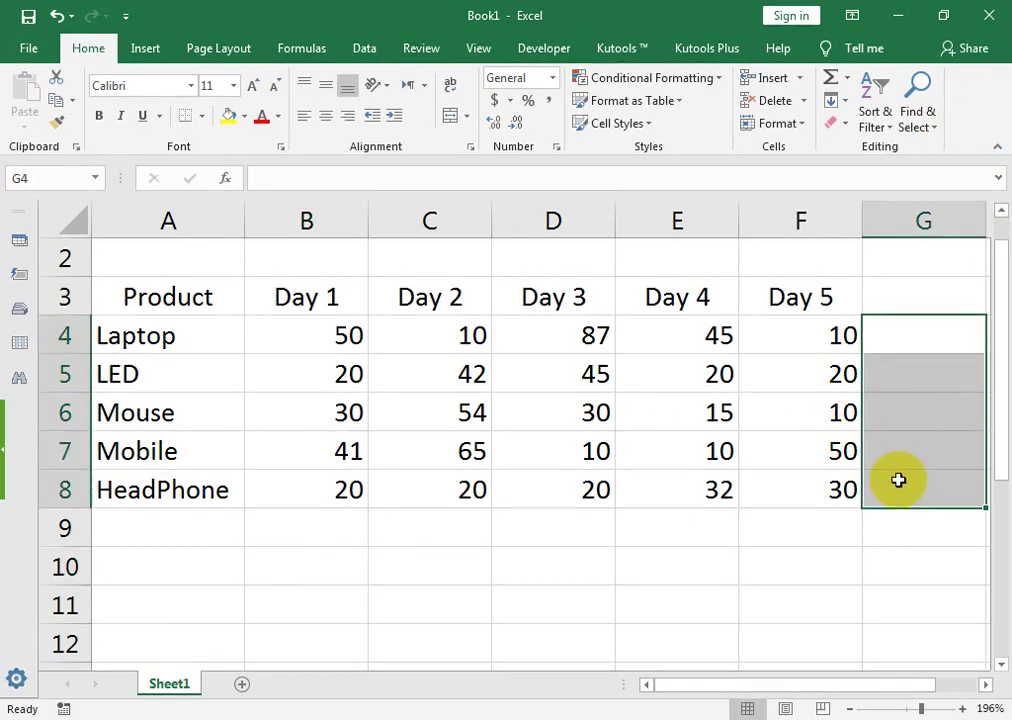
key(alt+equal)
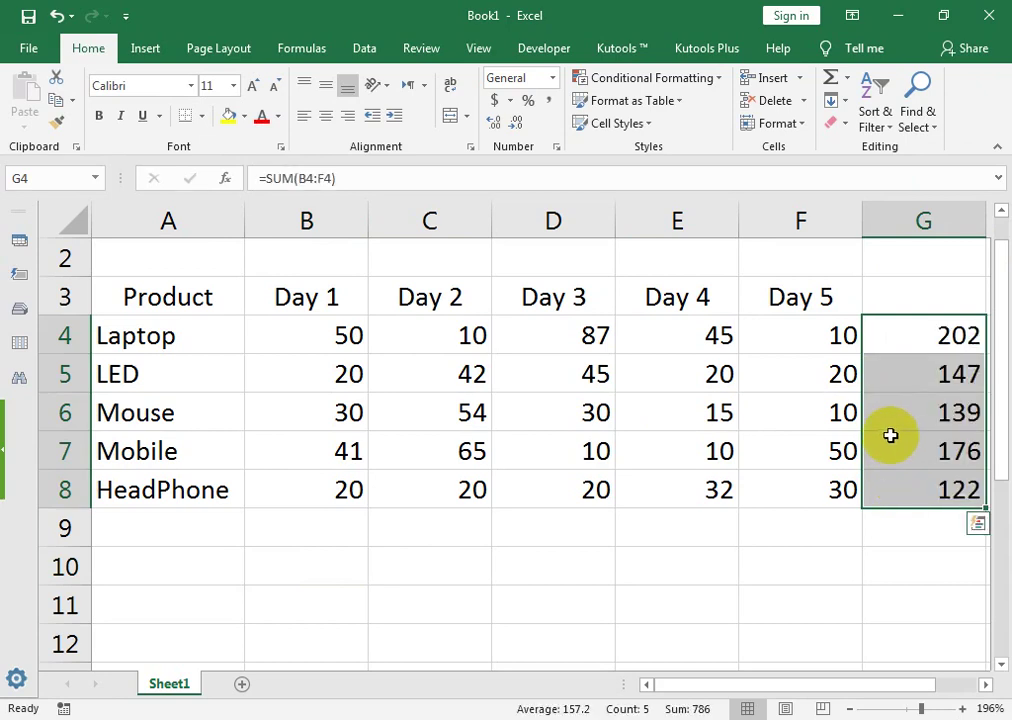
drag(913, 334, 917, 479)
key(Delete)
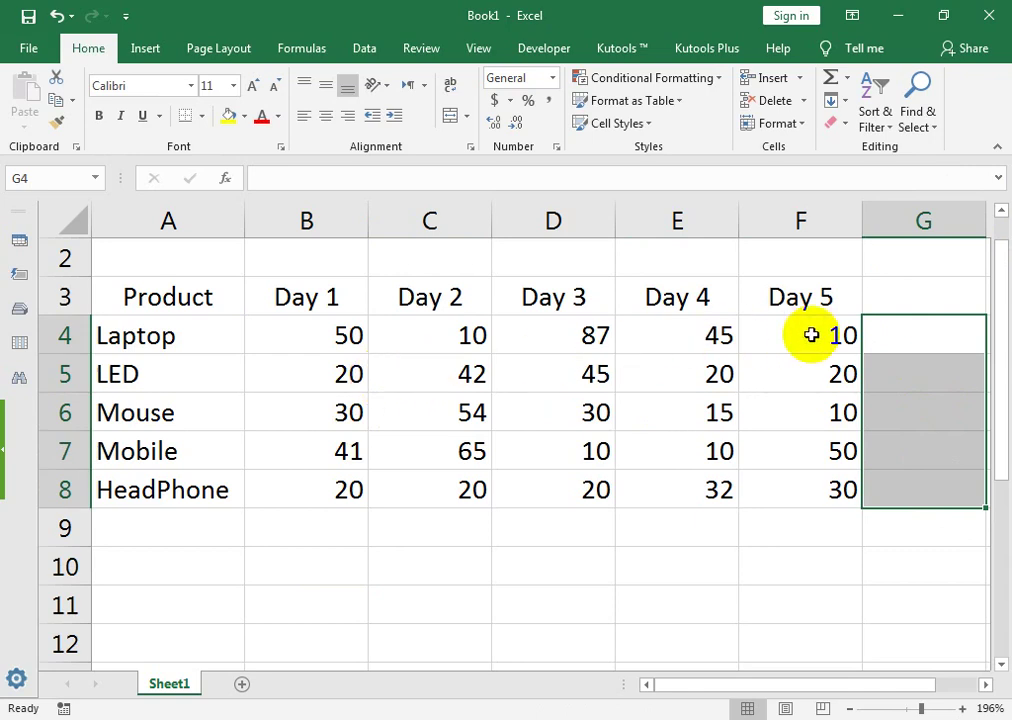
Apply thick outside borders to cell A10 below the product table.
click(210, 577)
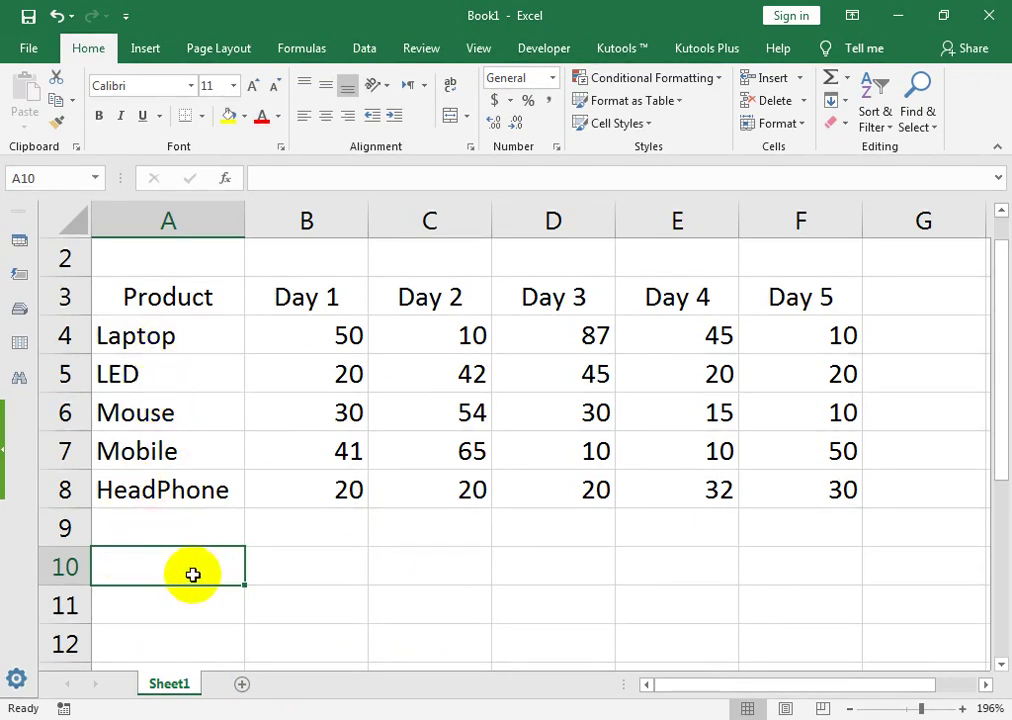
click(201, 116)
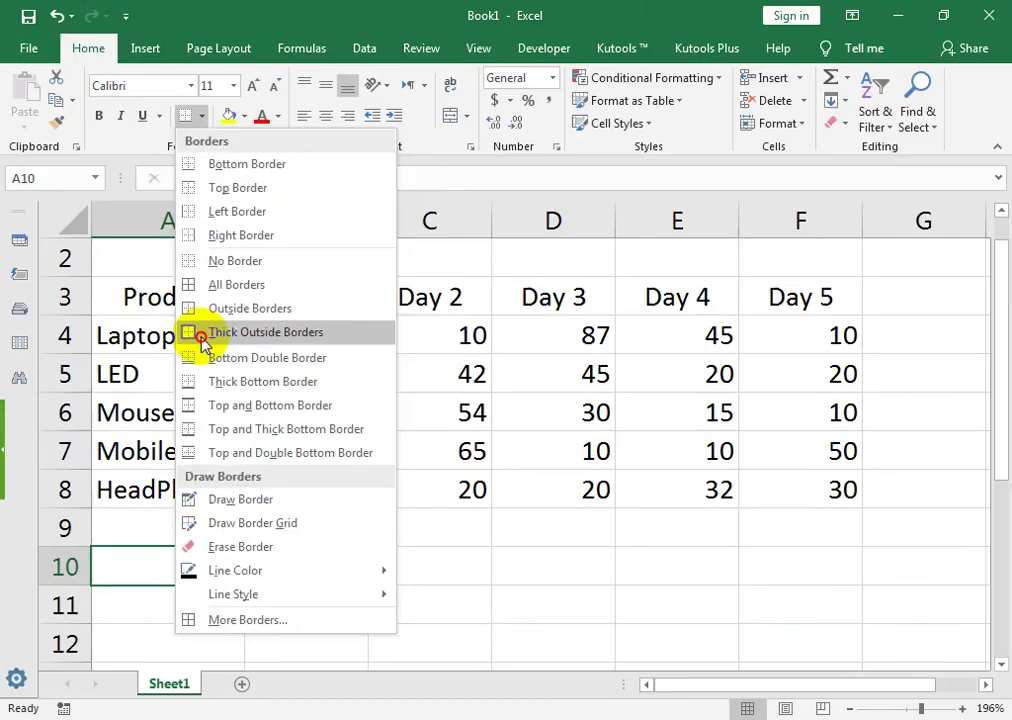
click(205, 334)
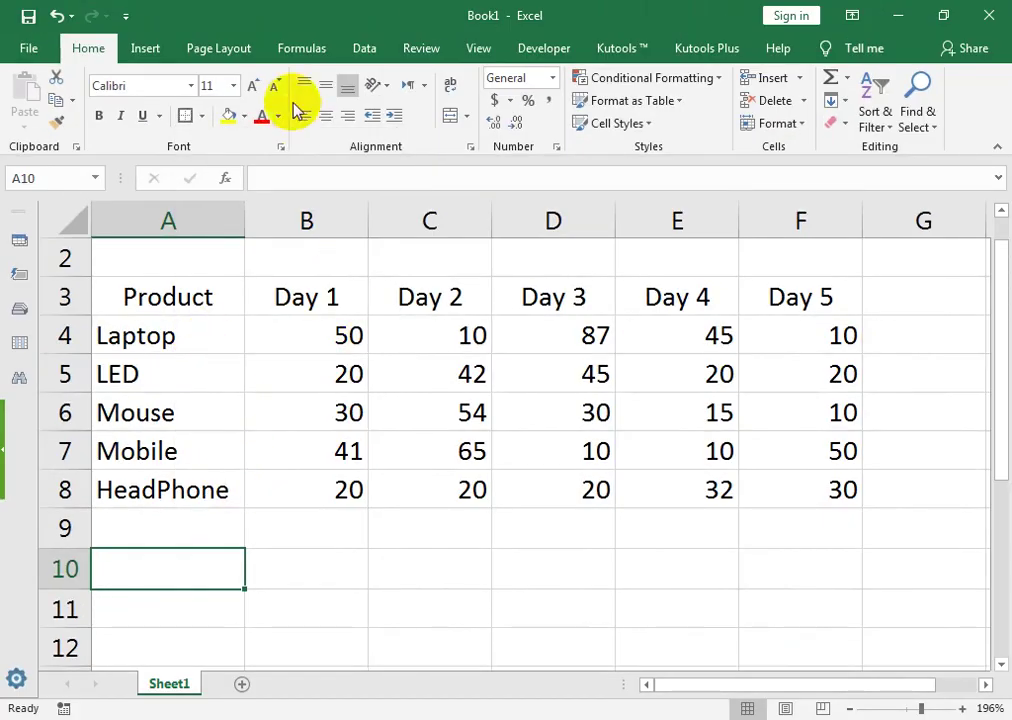
Add a List data validation to A10 with the product names in A4:A8 as source, and check its dropdown choices.
click(364, 48)
click(605, 124)
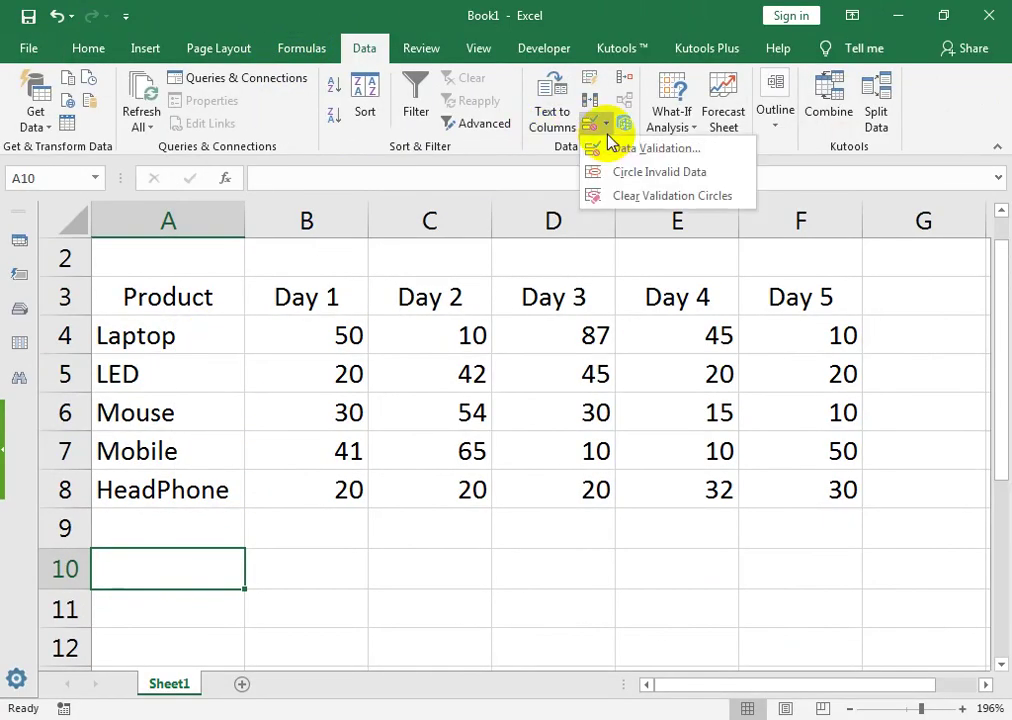
click(612, 148)
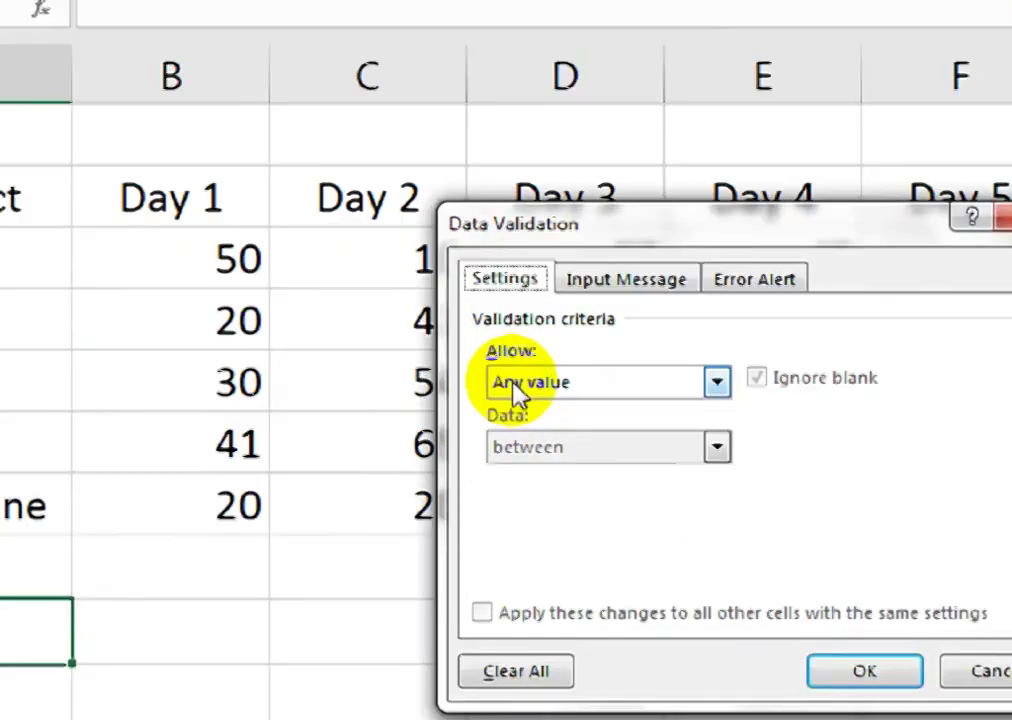
click(515, 390)
click(499, 477)
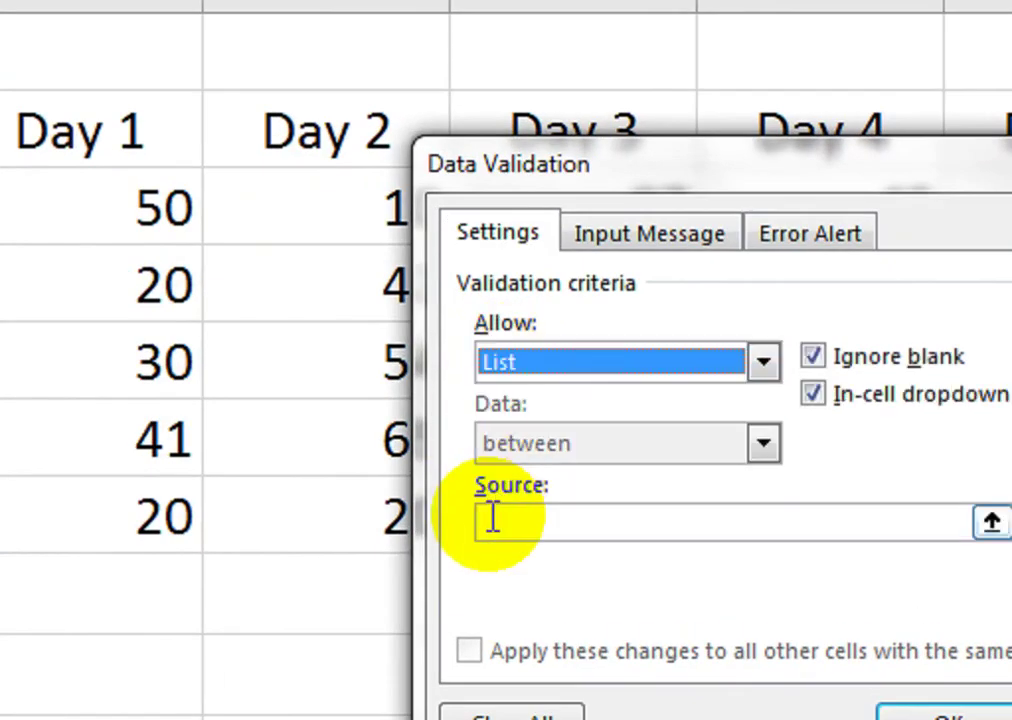
click(492, 517)
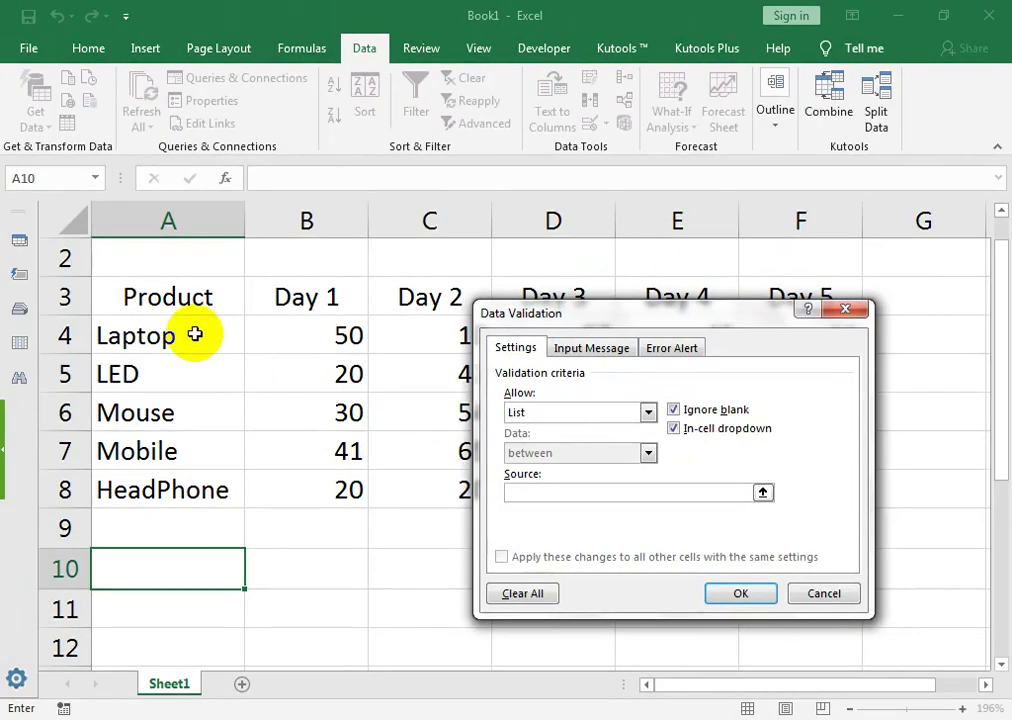
drag(194, 334, 199, 478)
click(718, 592)
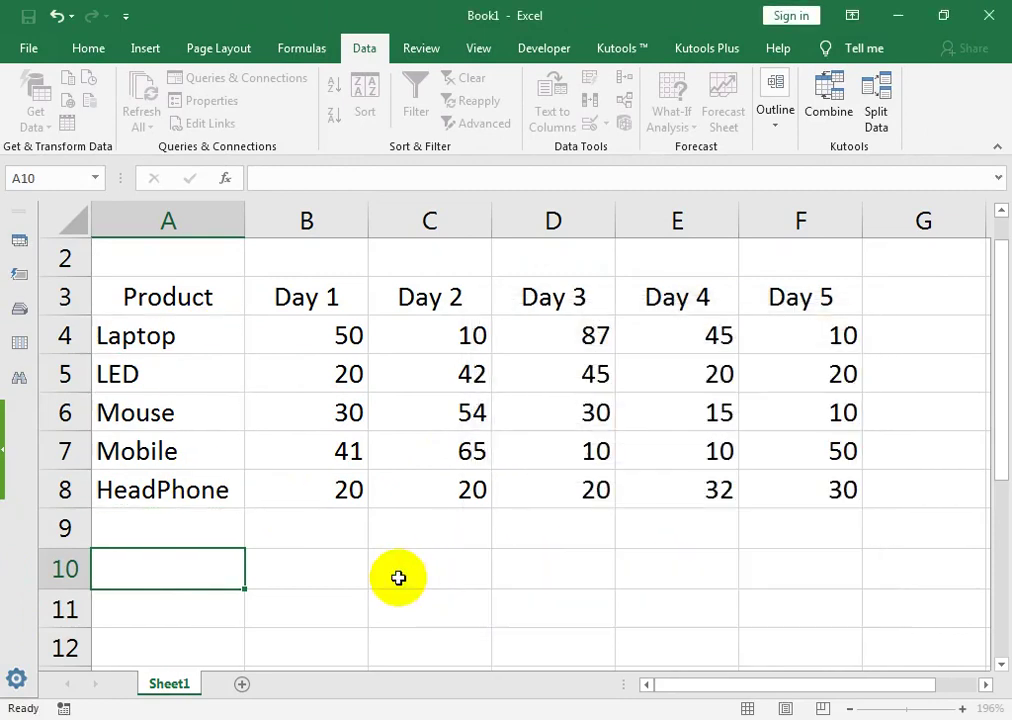
click(252, 579)
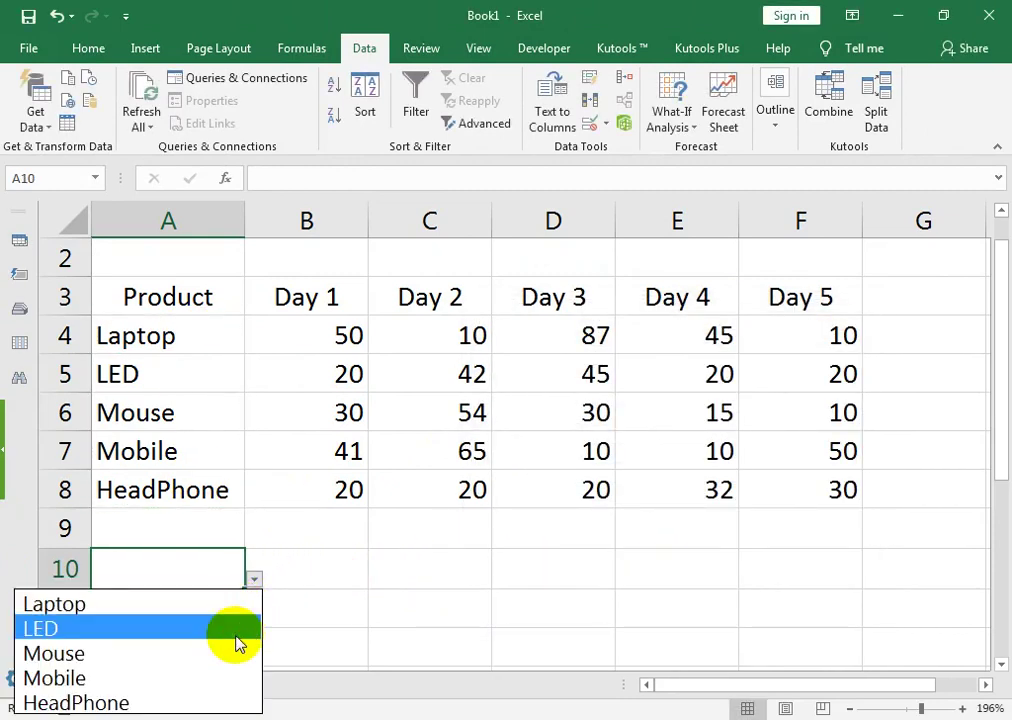
click(300, 564)
Begin a formula in B10 with SUM wrapping a VLOOKUP that looks up A10 in the table A3:F8.
click(303, 562)
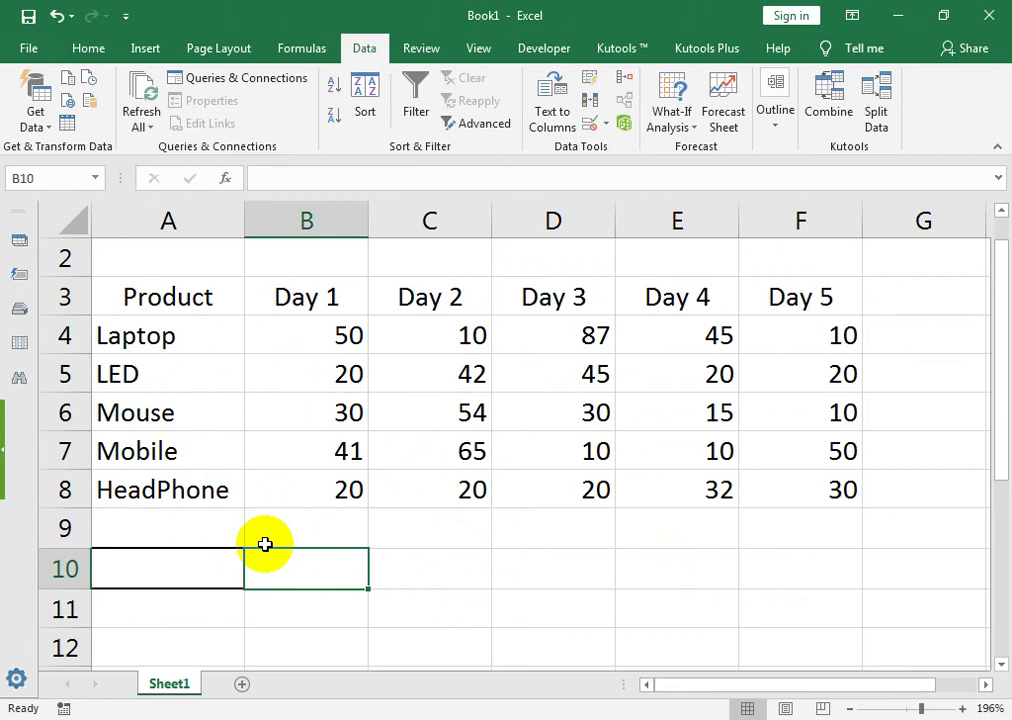
text(=sum()
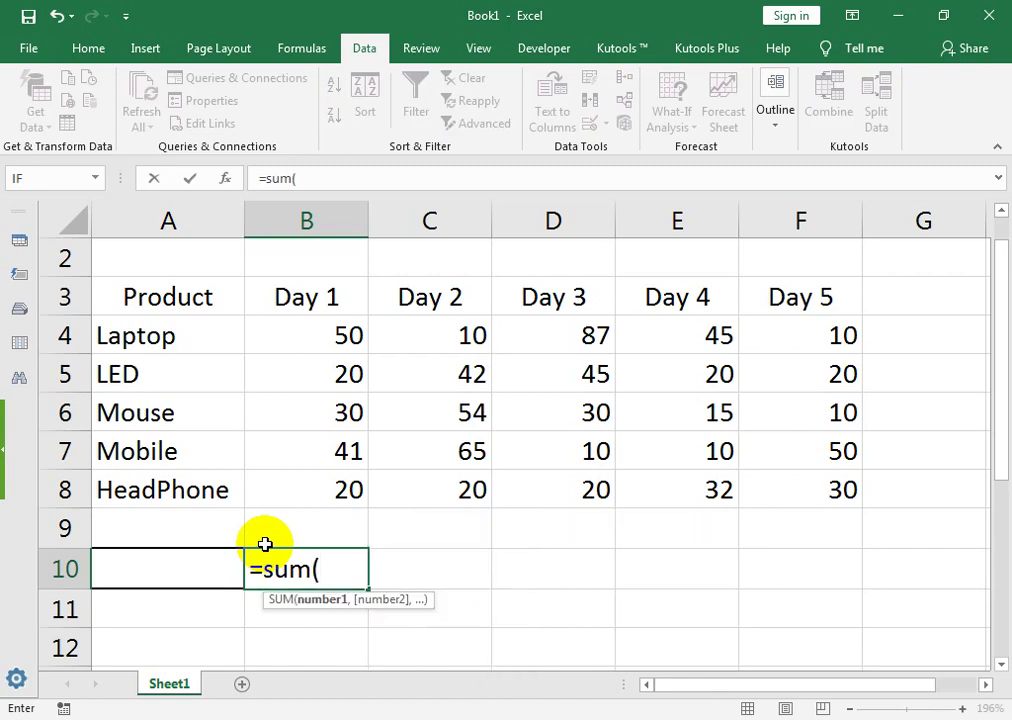
text(vlo)
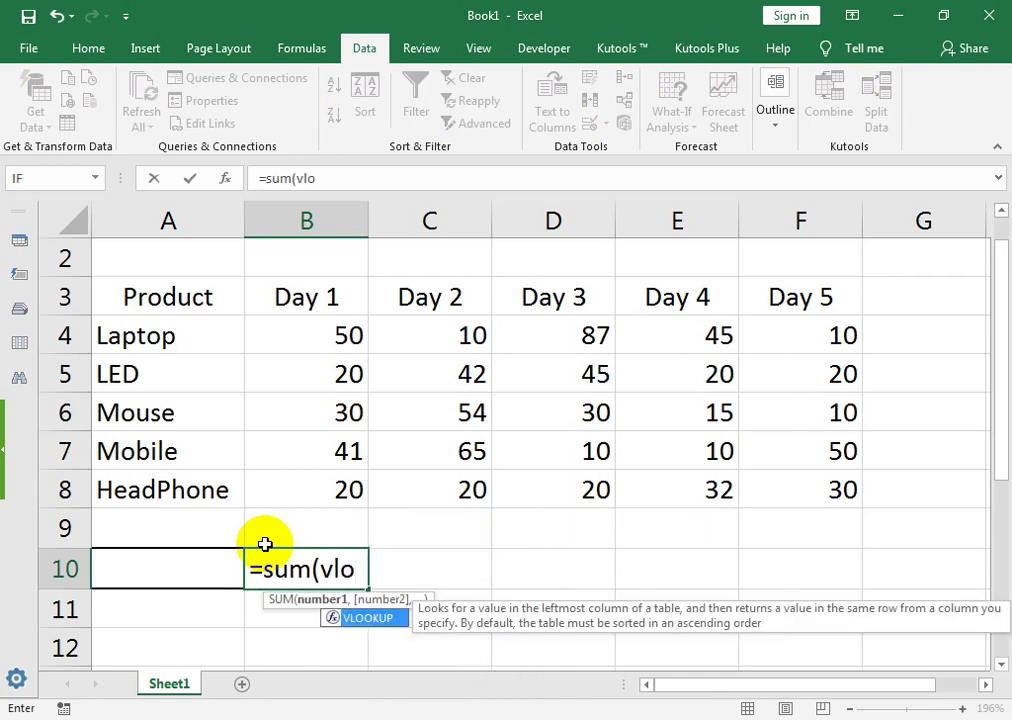
key(Tab)
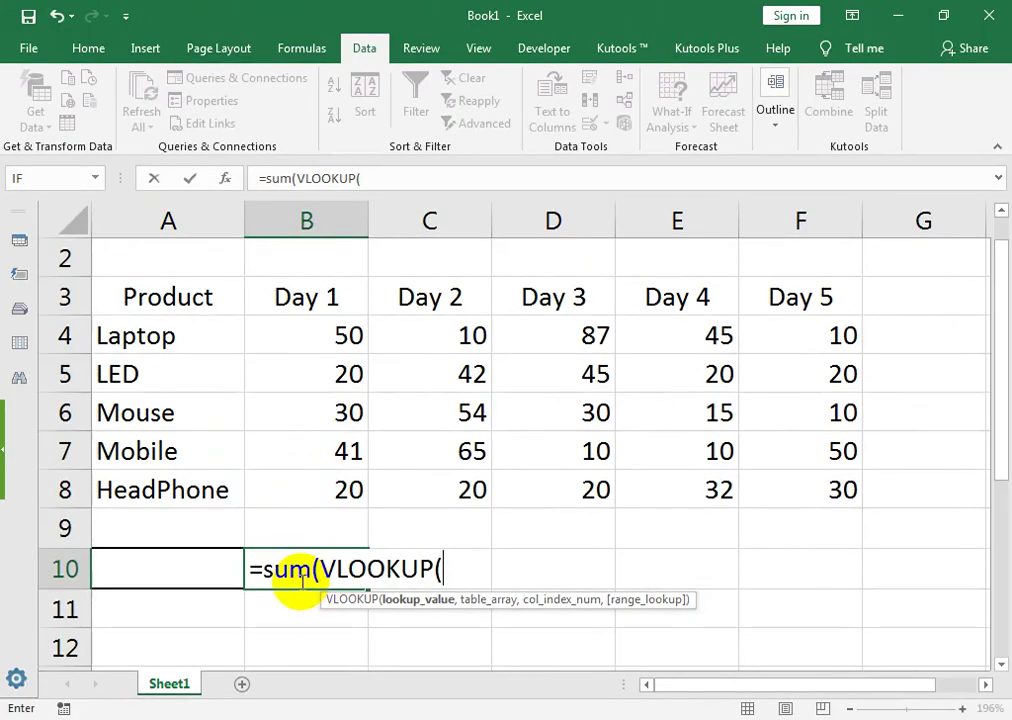
click(176, 559)
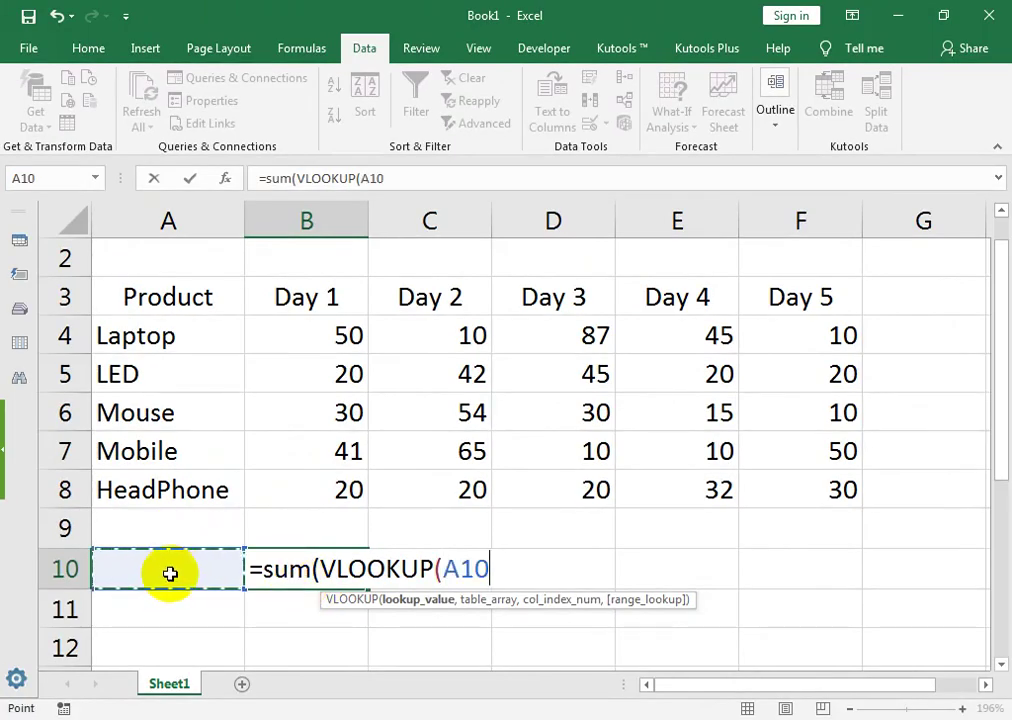
text(,)
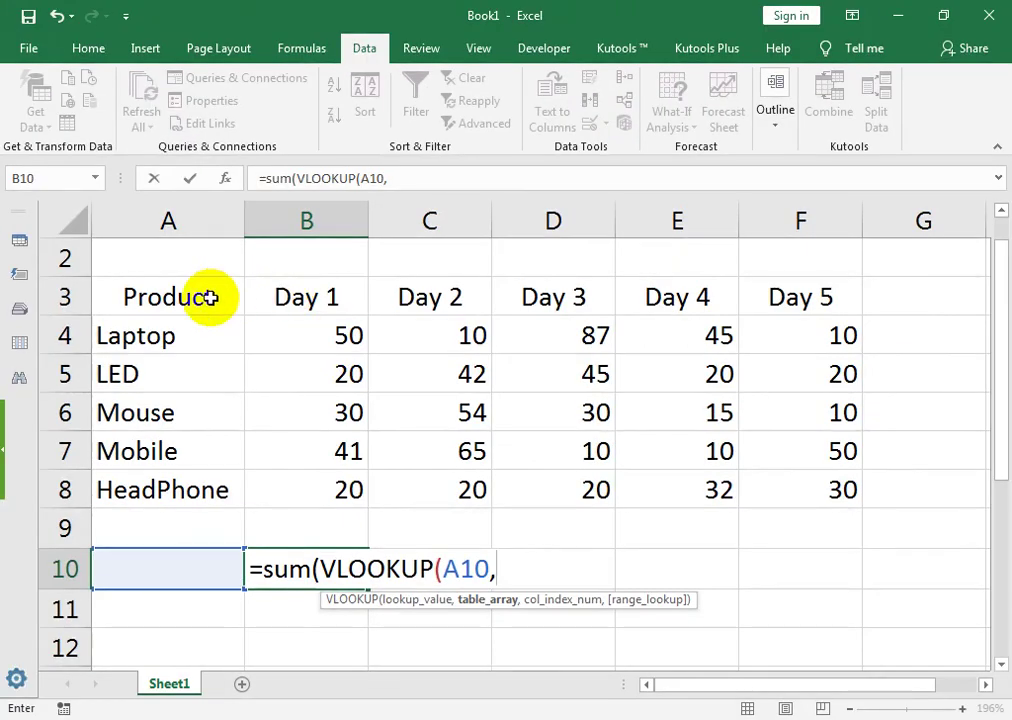
drag(208, 296, 752, 481)
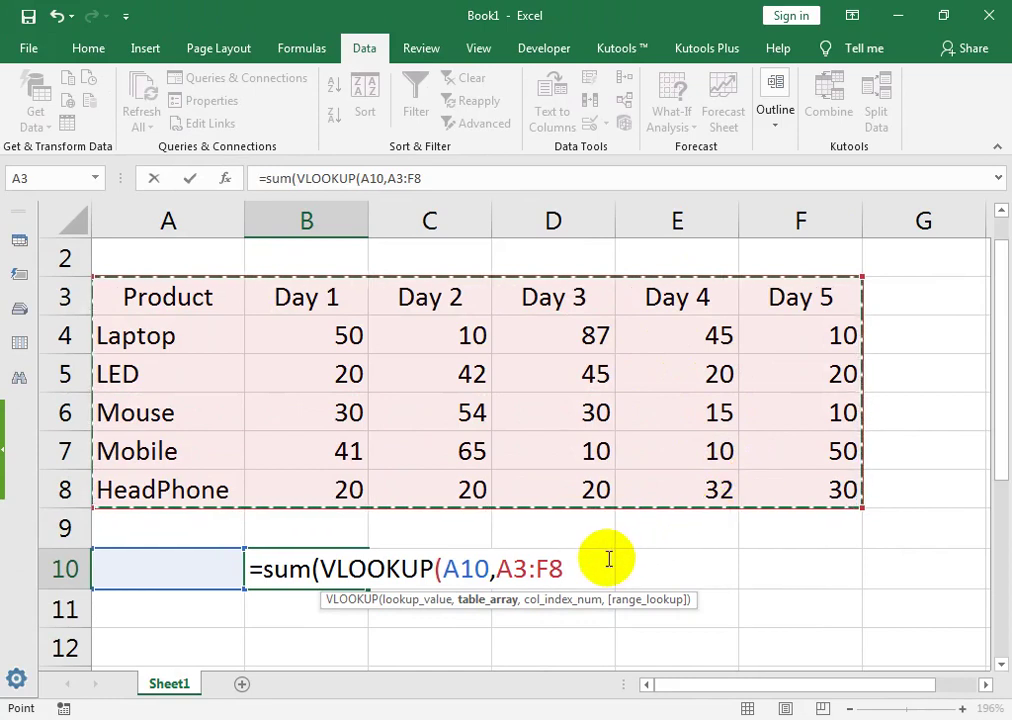
Complete the B10 formula with column indexes {2,3,4,5,6} and FALSE for exact match, and enter it as an array formula with both parentheses closed.
text(,{)
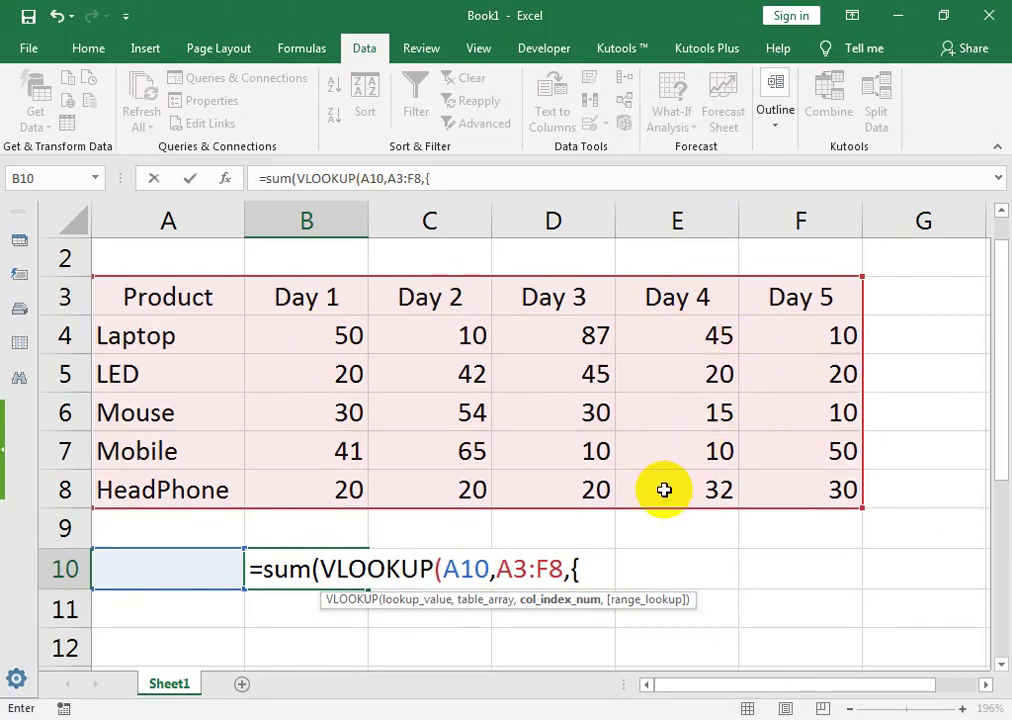
text(2)
key(BackSpace)
text(,)
text(3,4,5)
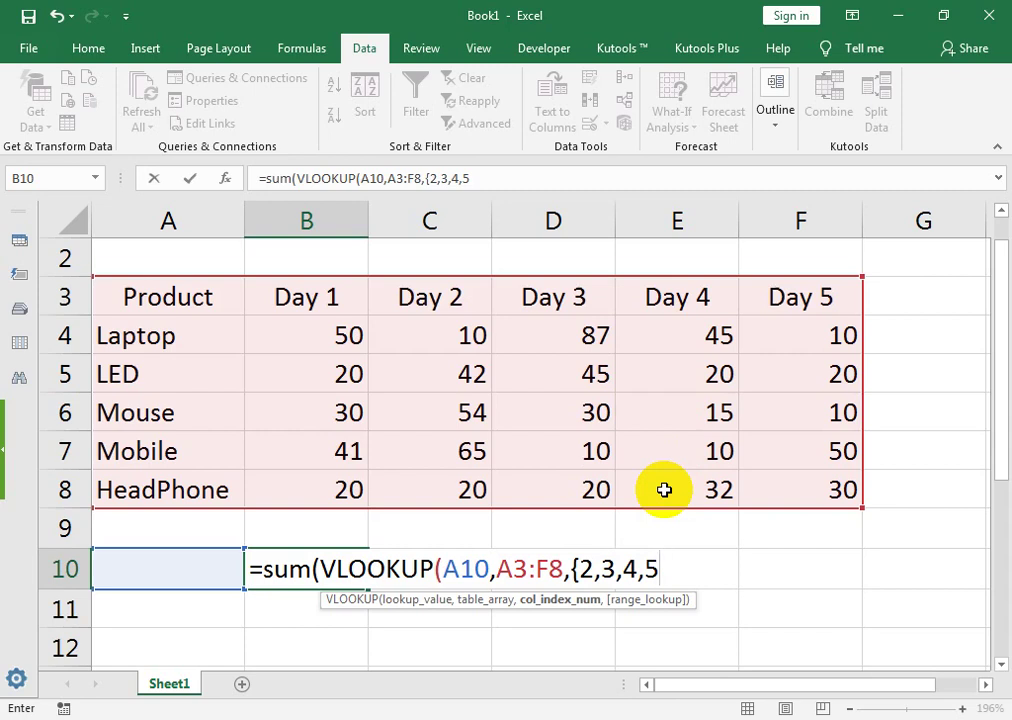
text(,)
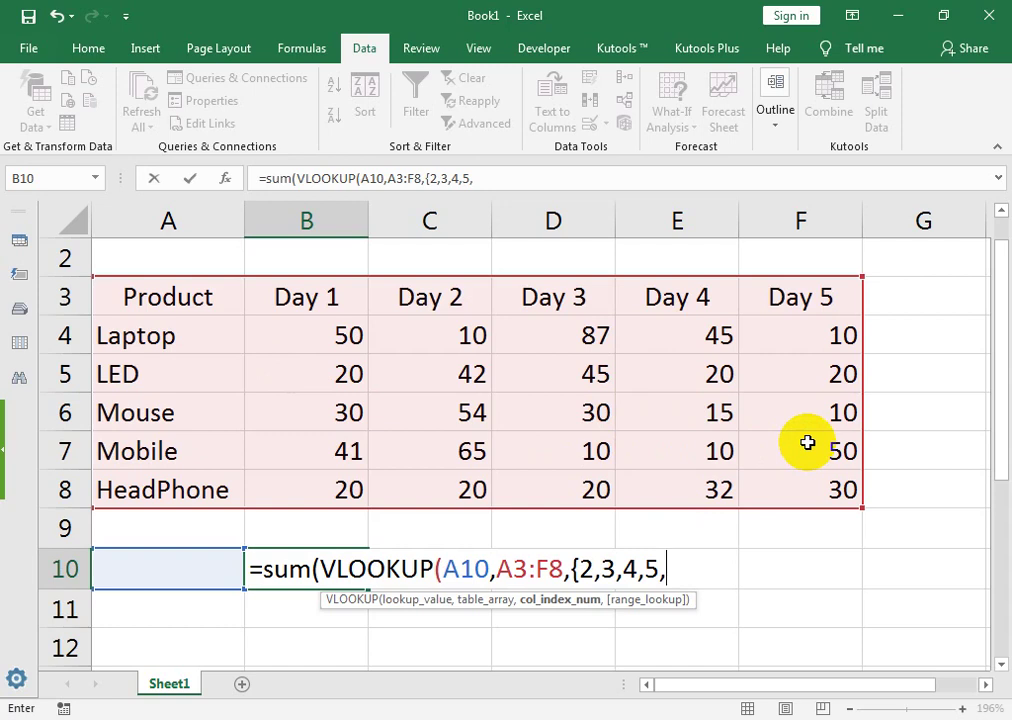
text(6)
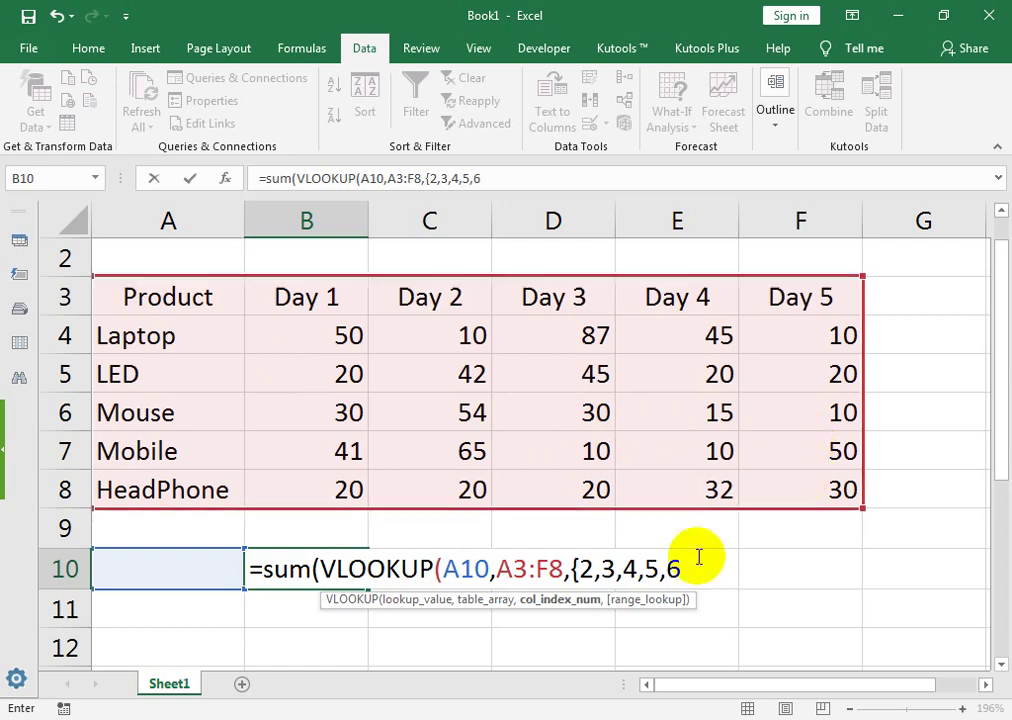
text(})
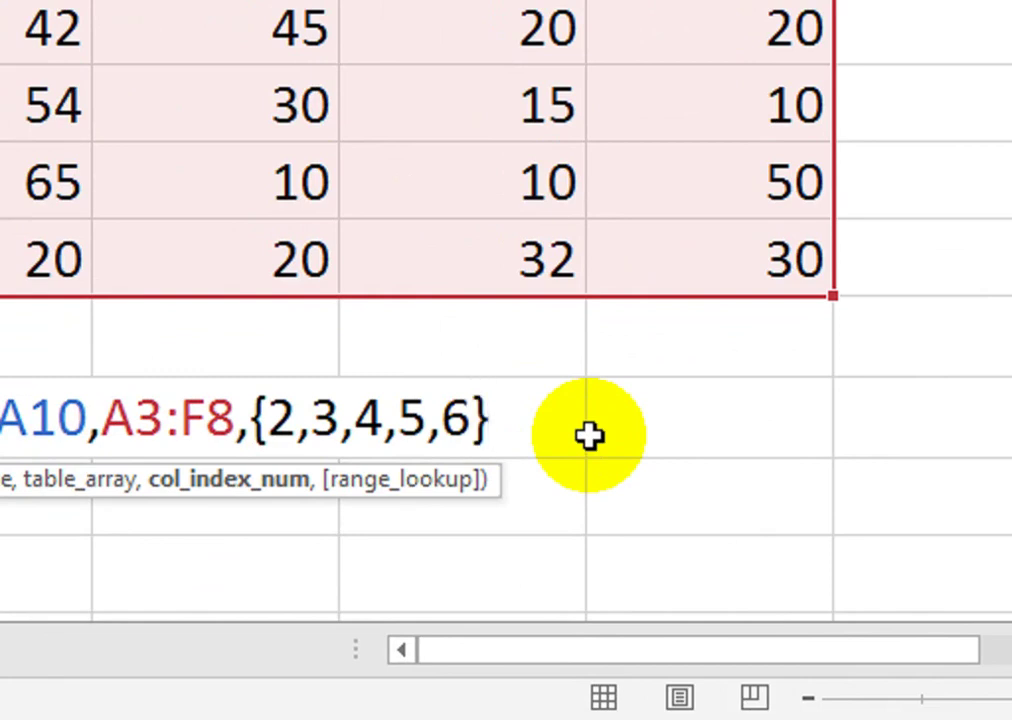
text(,FALSE))
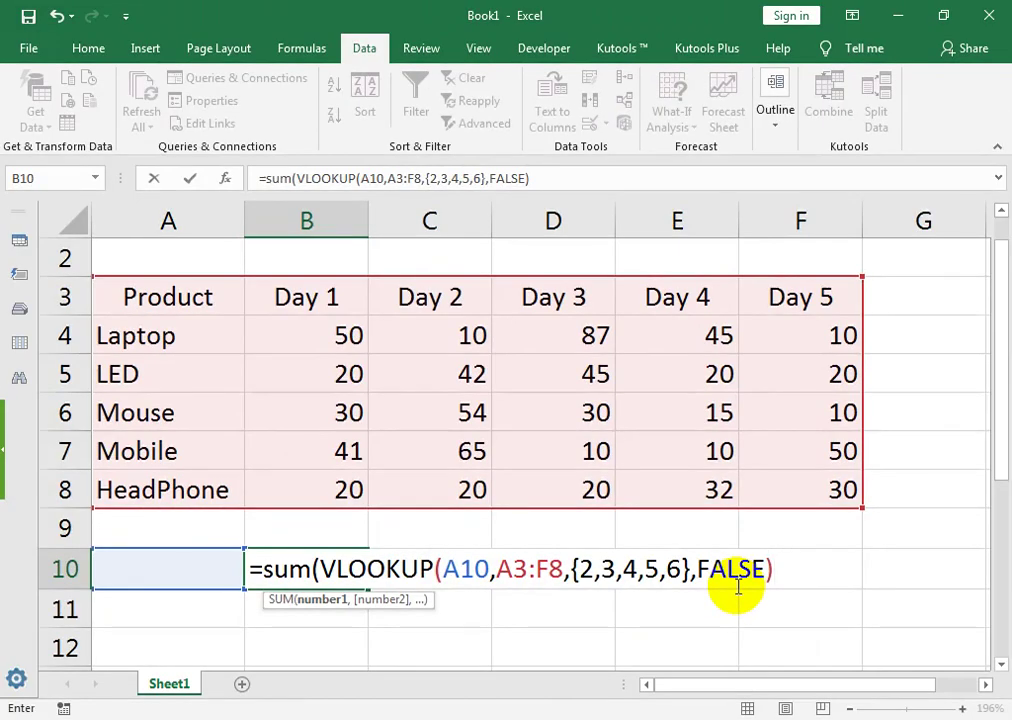
key(Return)
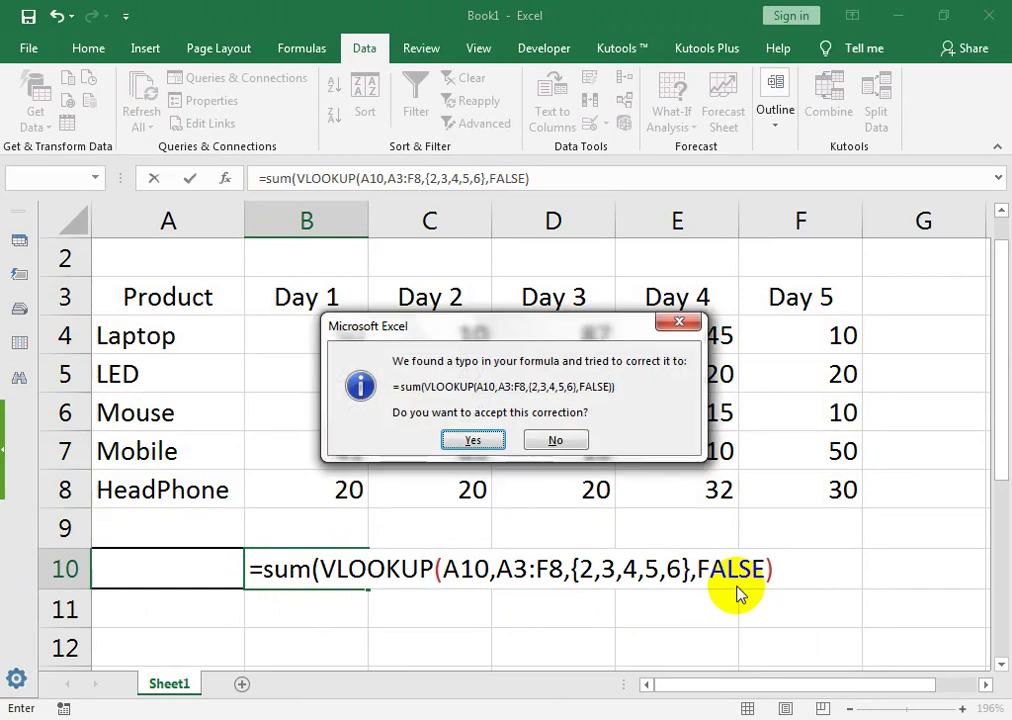
key(Return)
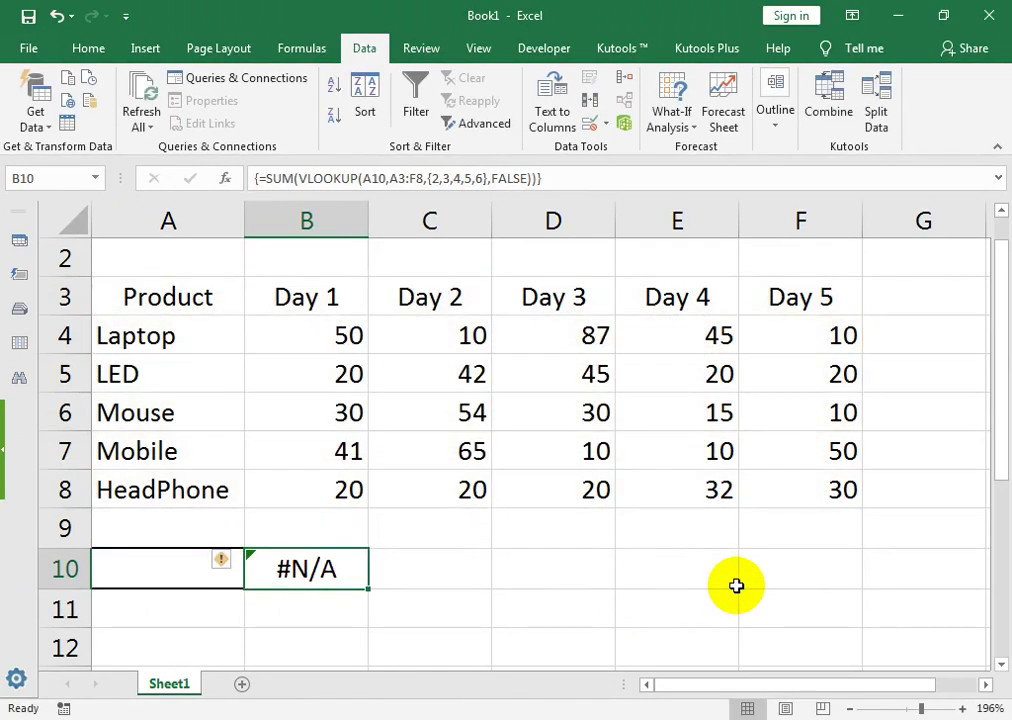
Choose LED from the product dropdown in A10.
click(136, 566)
click(256, 582)
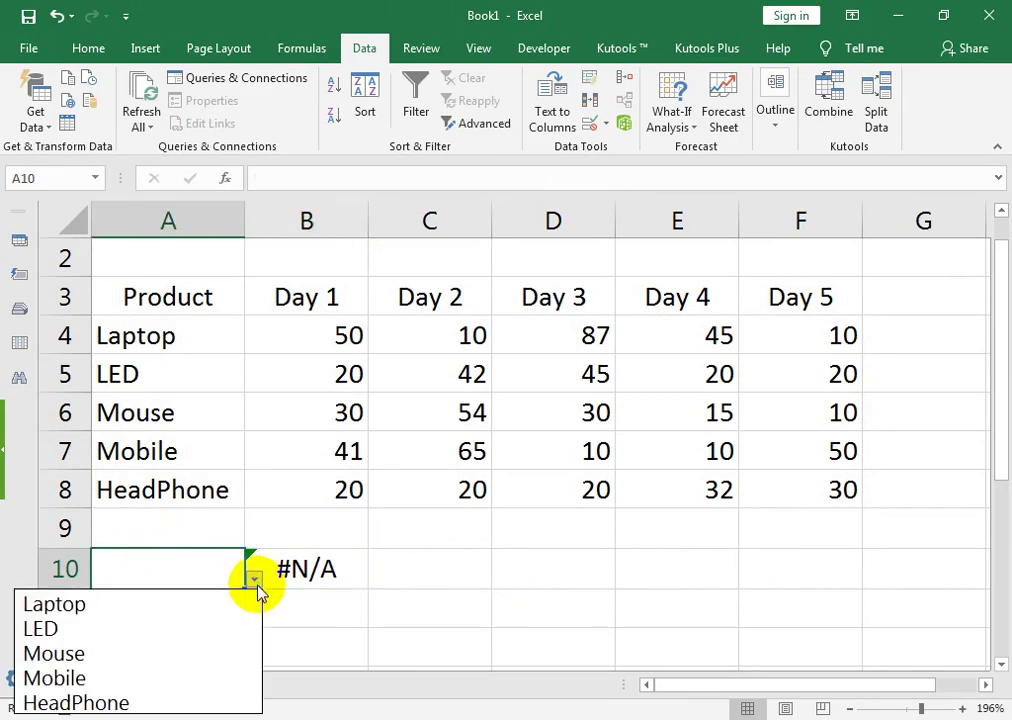
click(226, 628)
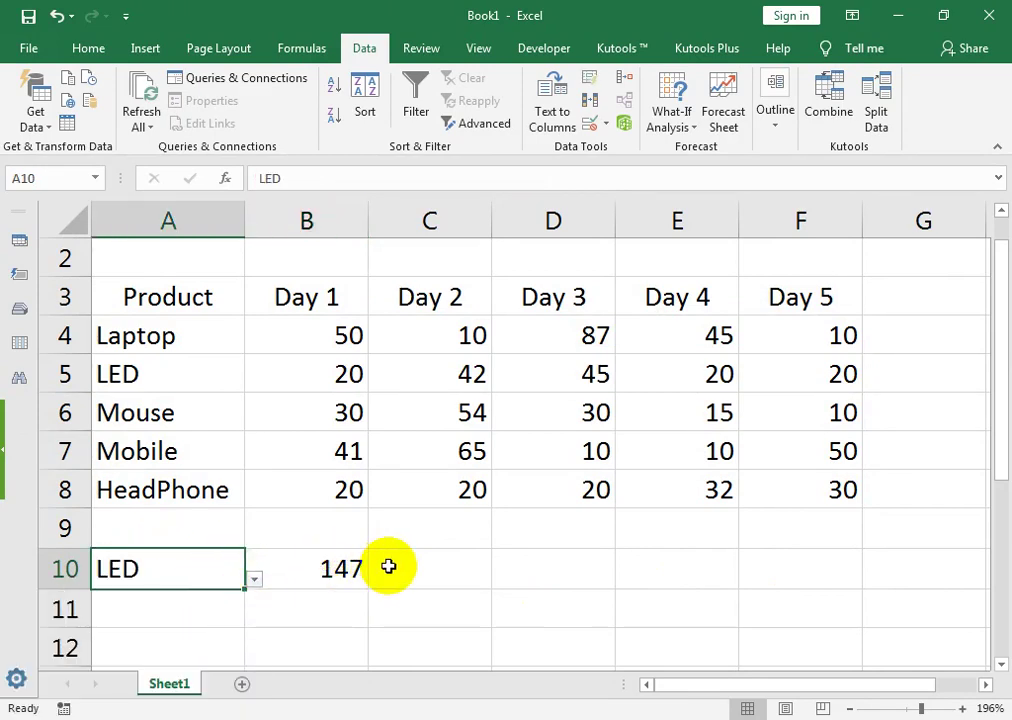
click(963, 384)
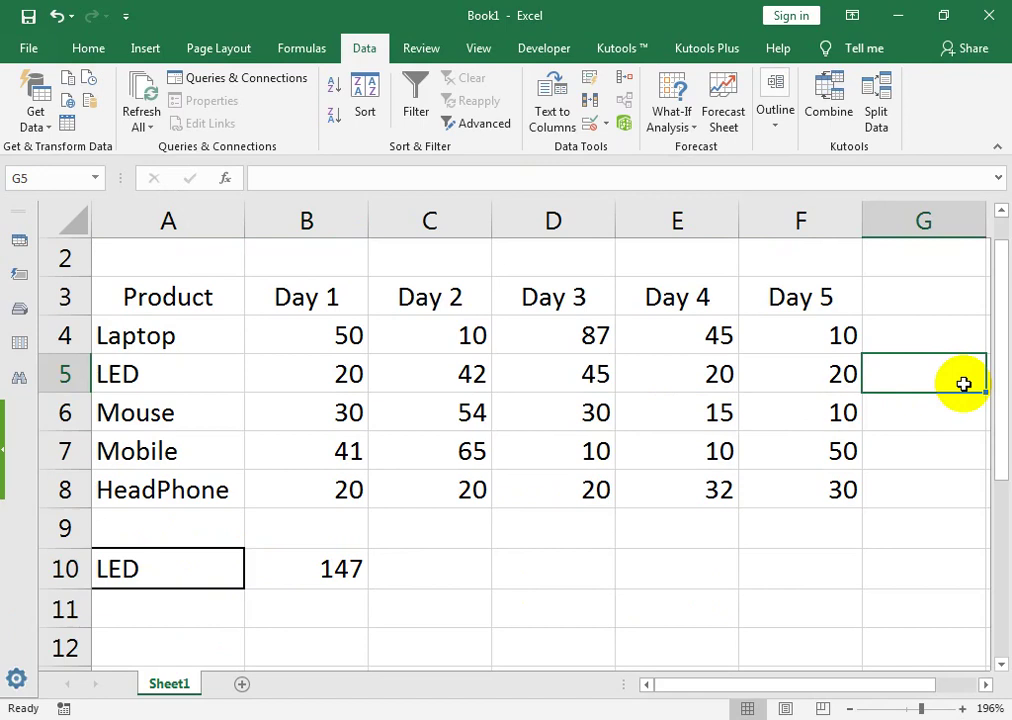
key(alt+equal)
key(Return)
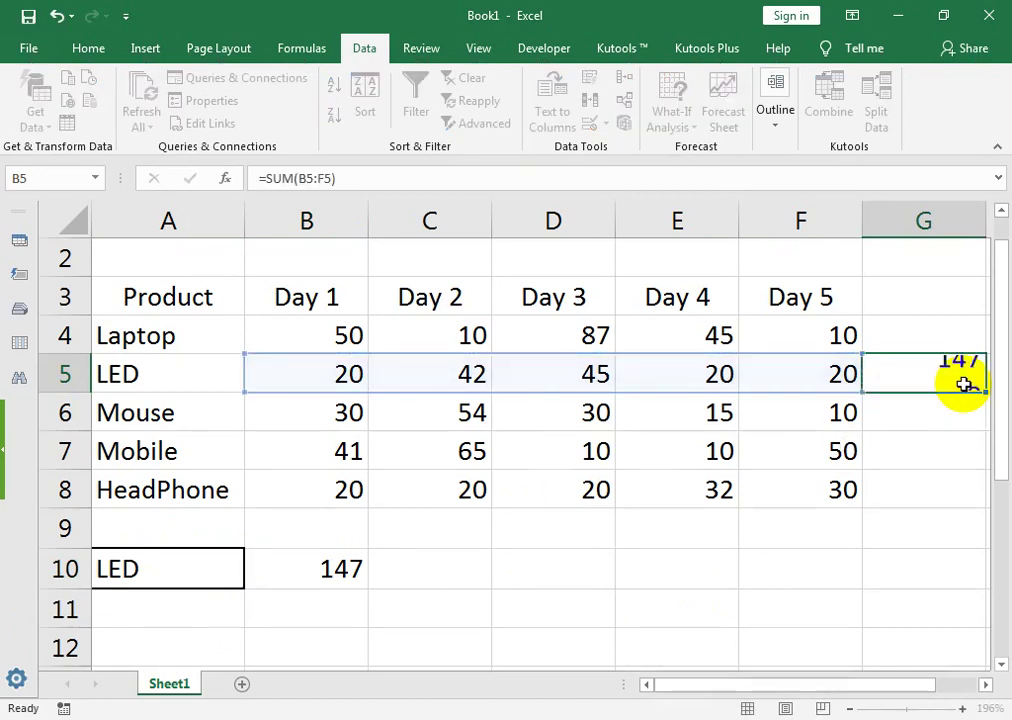
click(963, 384)
drag(967, 336, 926, 475)
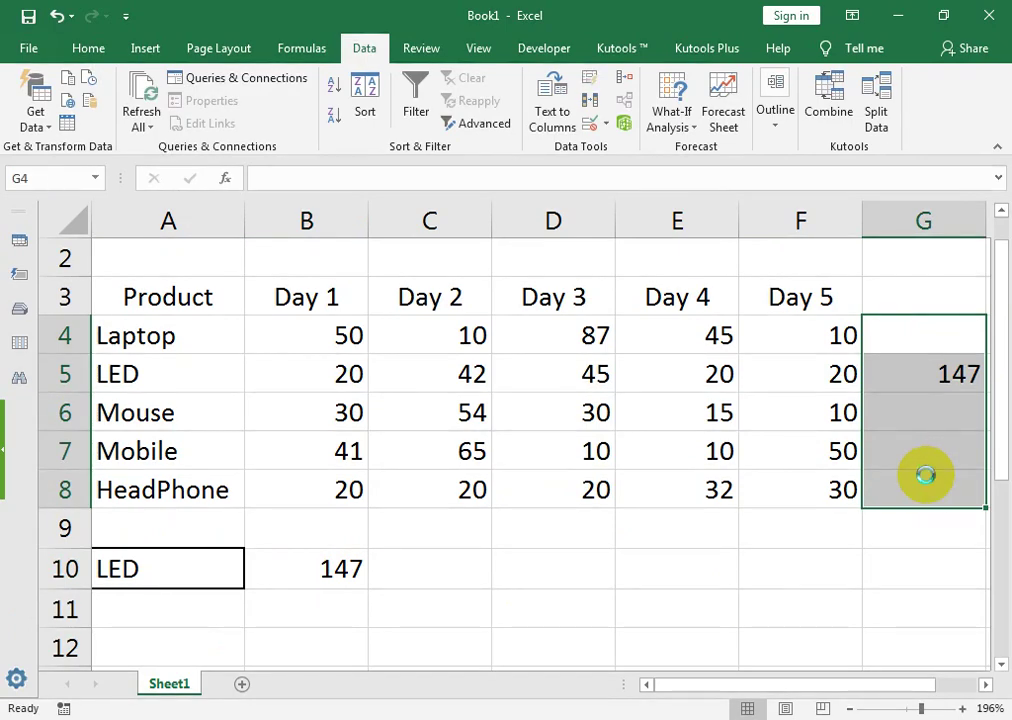
key(alt+equal)
key(Return)
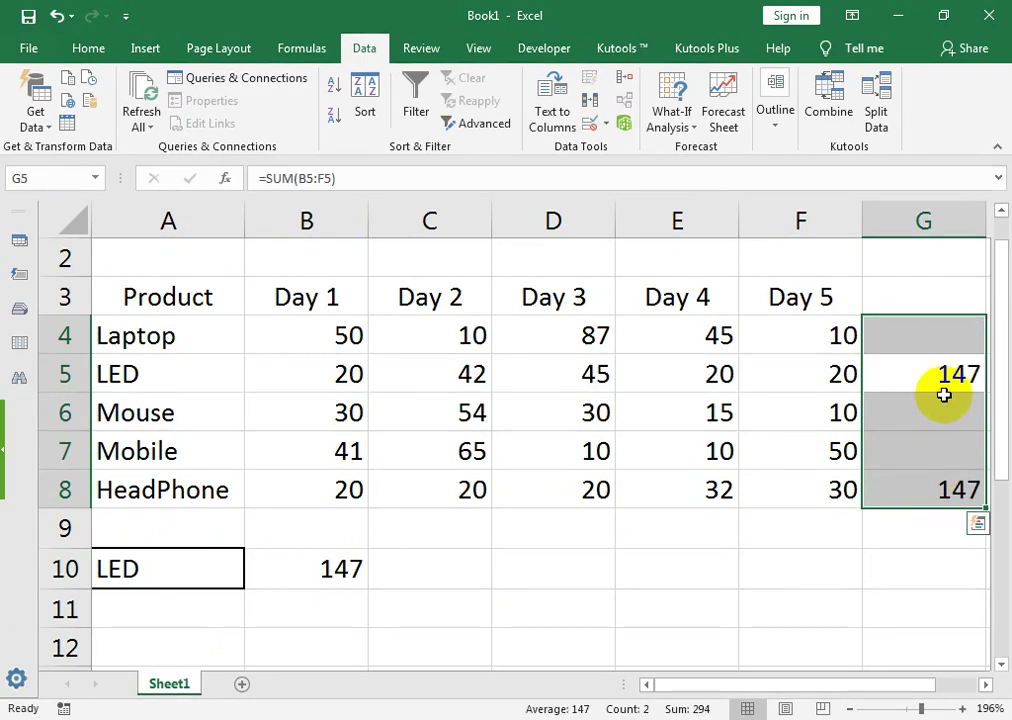
key(Return)
click(942, 372)
drag(940, 350, 953, 495)
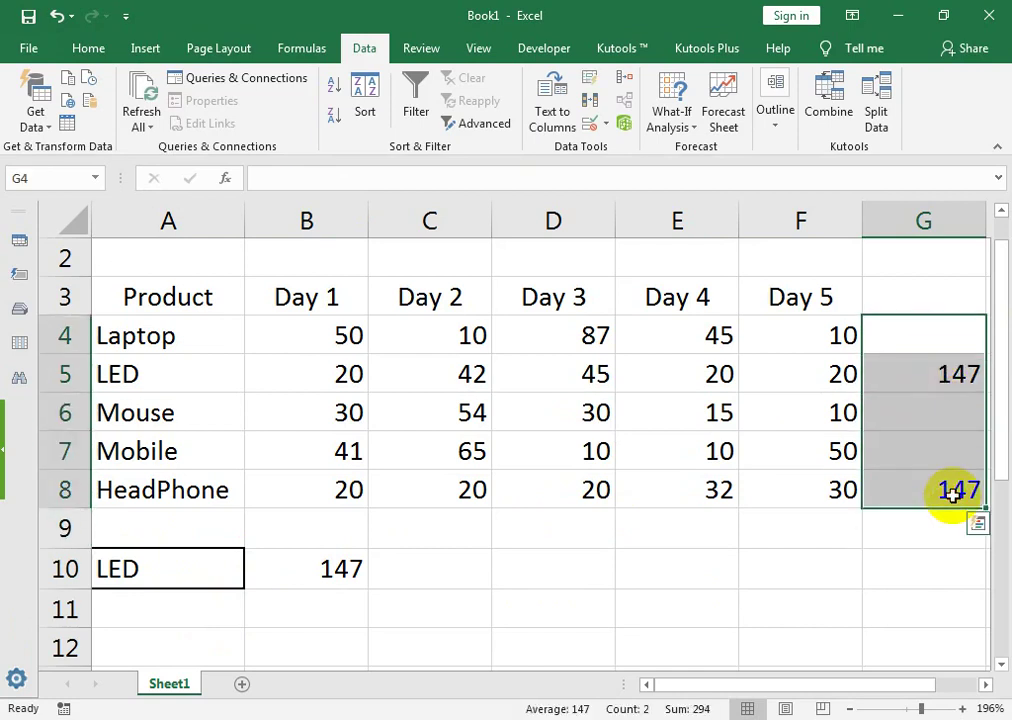
key(Return)
drag(937, 368, 932, 486)
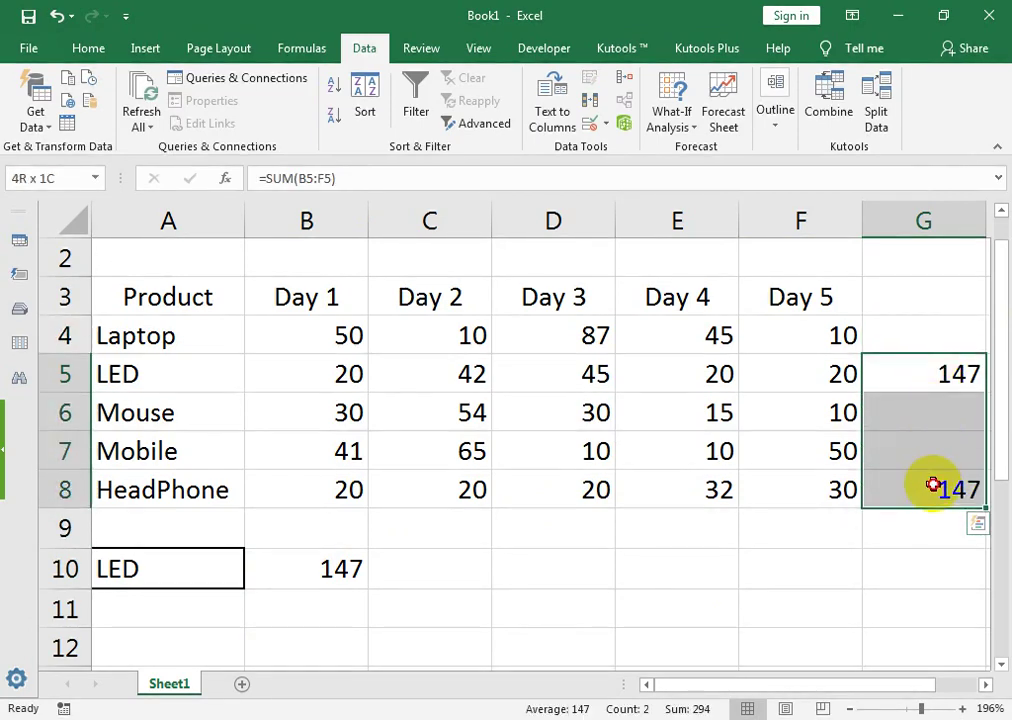
key(Delete)
Total the five days of every product in G4:G8 with AutoSum.
drag(899, 337, 891, 489)
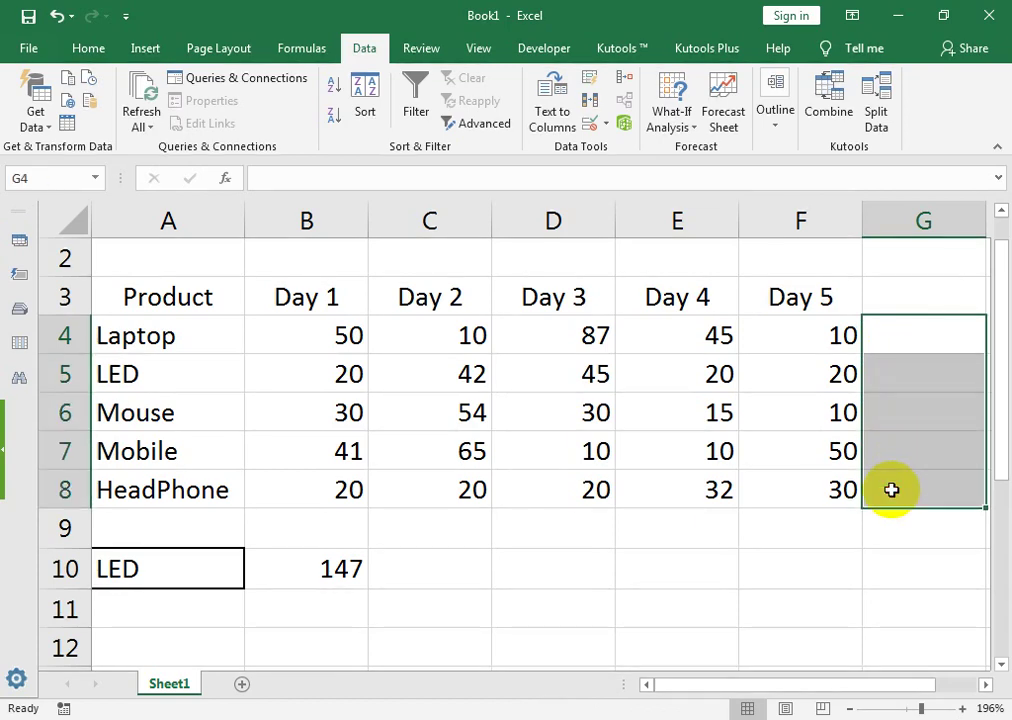
key(alt+equal)
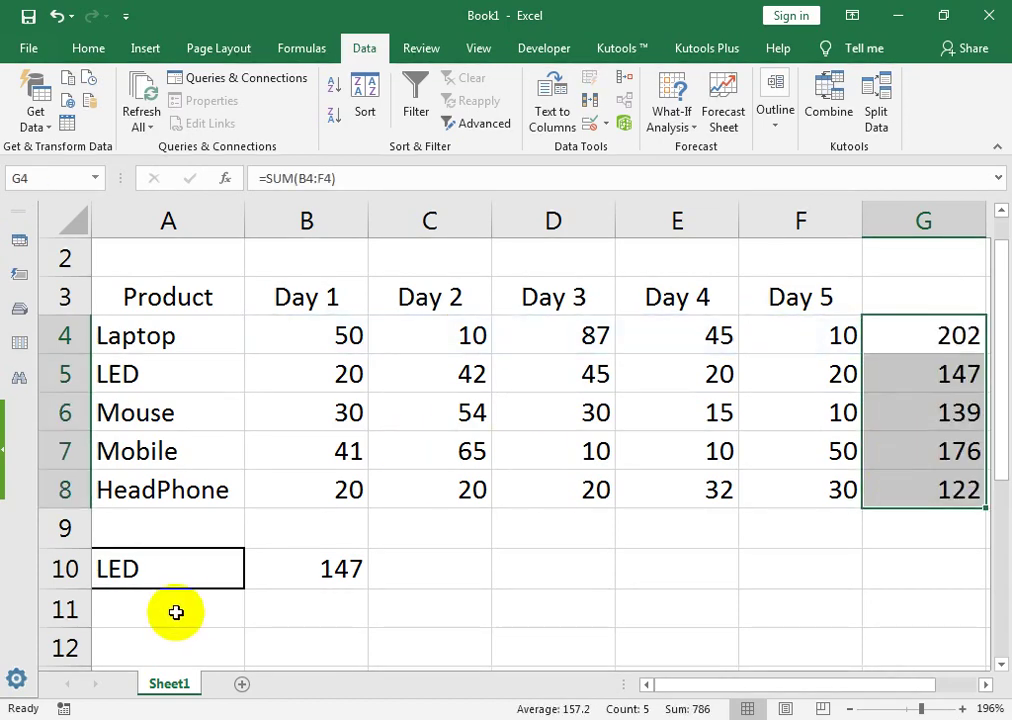
Choose Laptop from the product dropdown in A10 and review the array formula in B10.
click(225, 572)
click(254, 579)
click(186, 604)
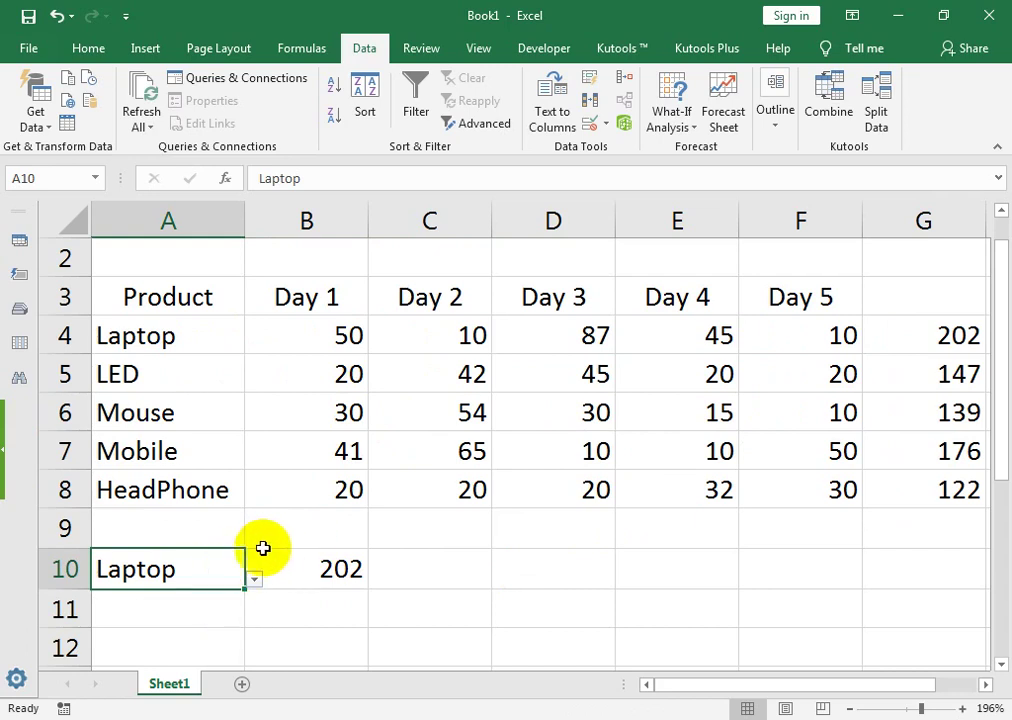
click(310, 565)
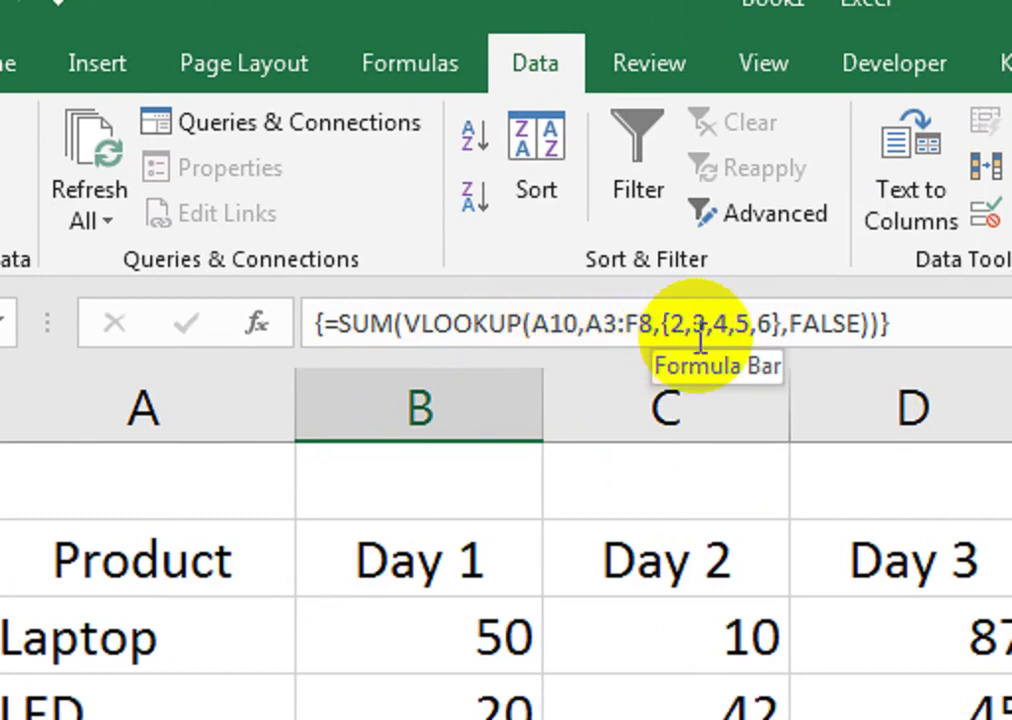
drag(698, 340, 750, 334)
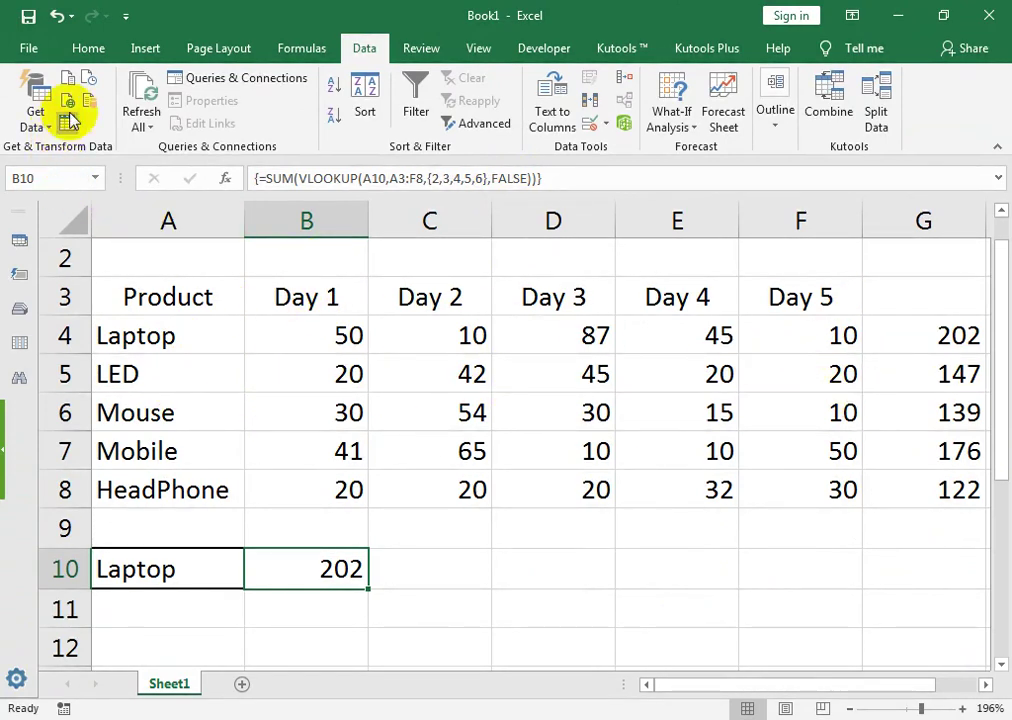
click(88, 46)
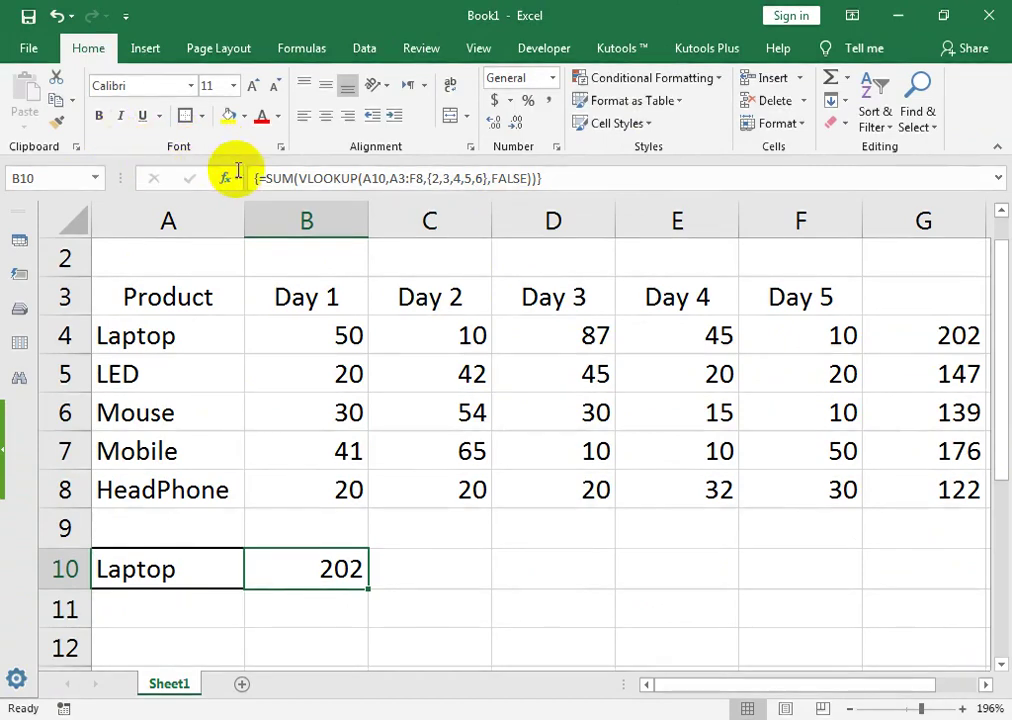
click(655, 101)
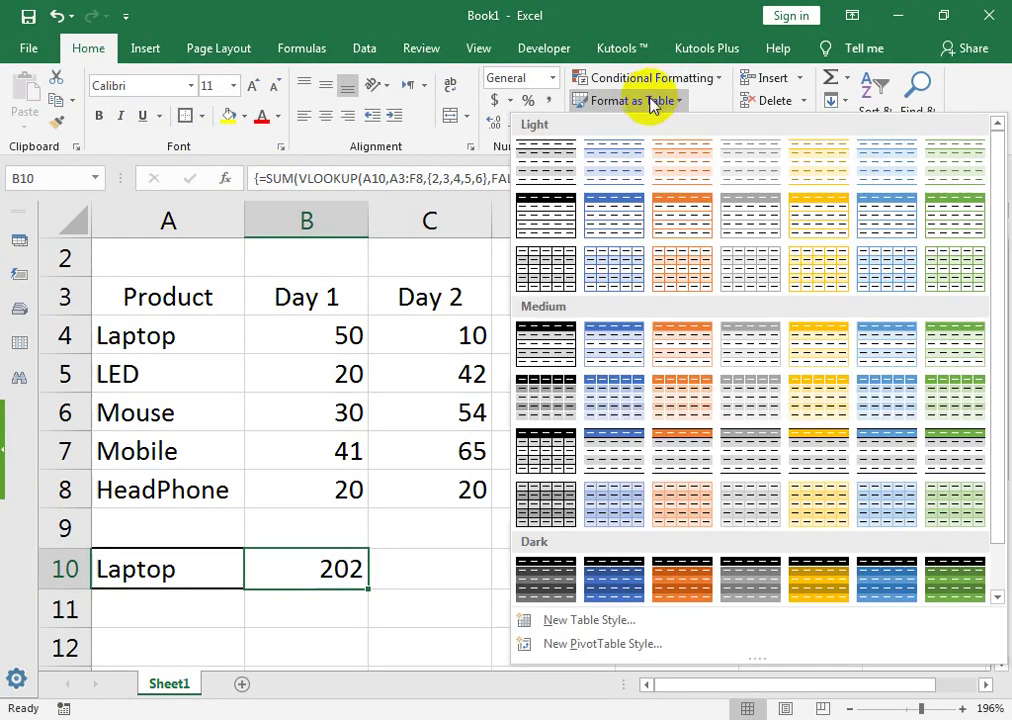
click(655, 27)
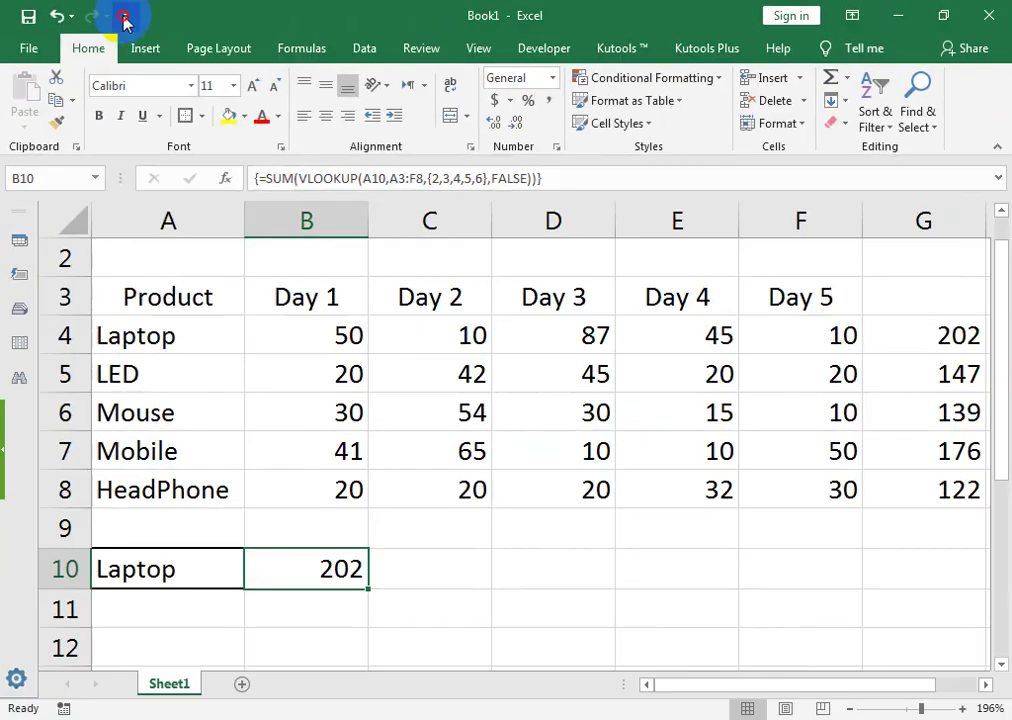
Add the AutoFormat command from Commands Not in the Ribbon to the Quick Access Toolbar for all documents.
click(251, 36)
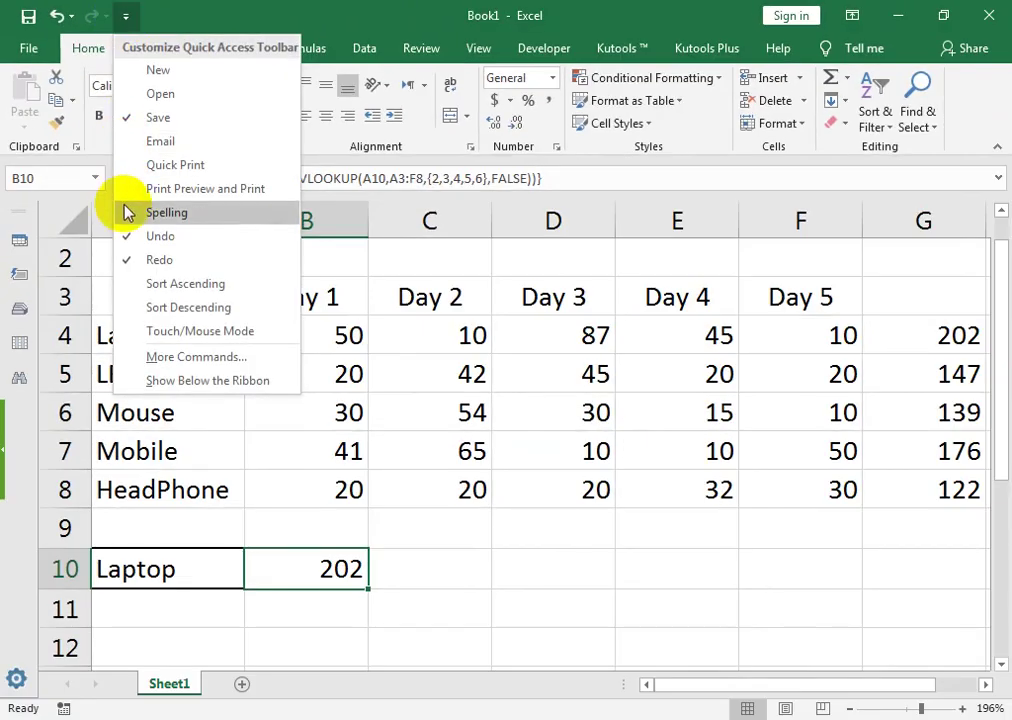
click(150, 360)
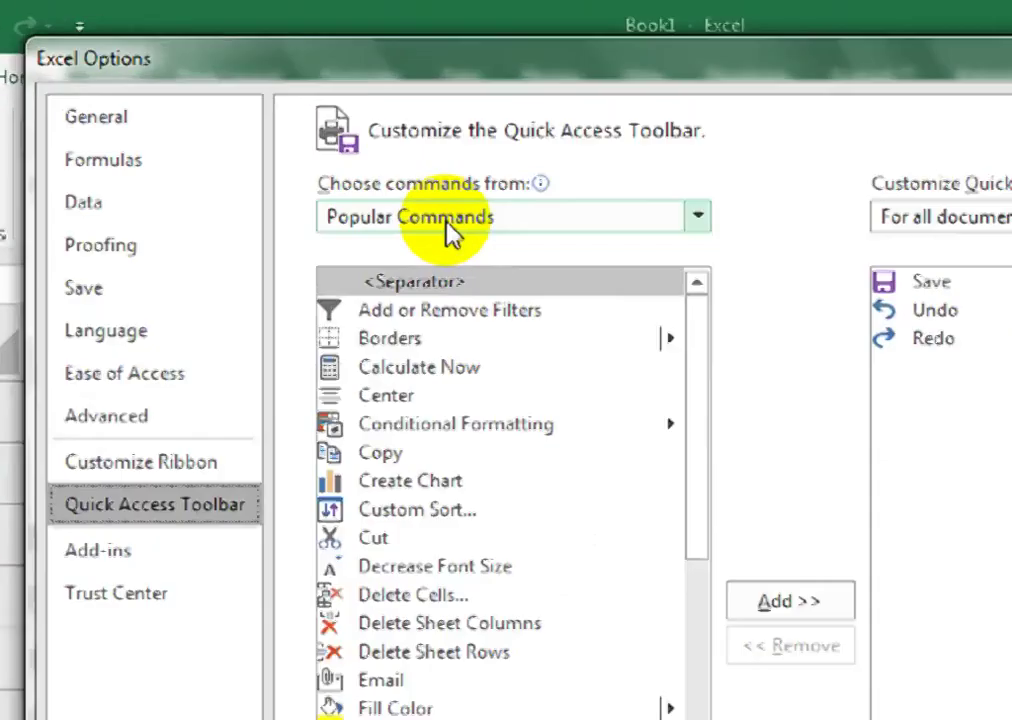
click(448, 226)
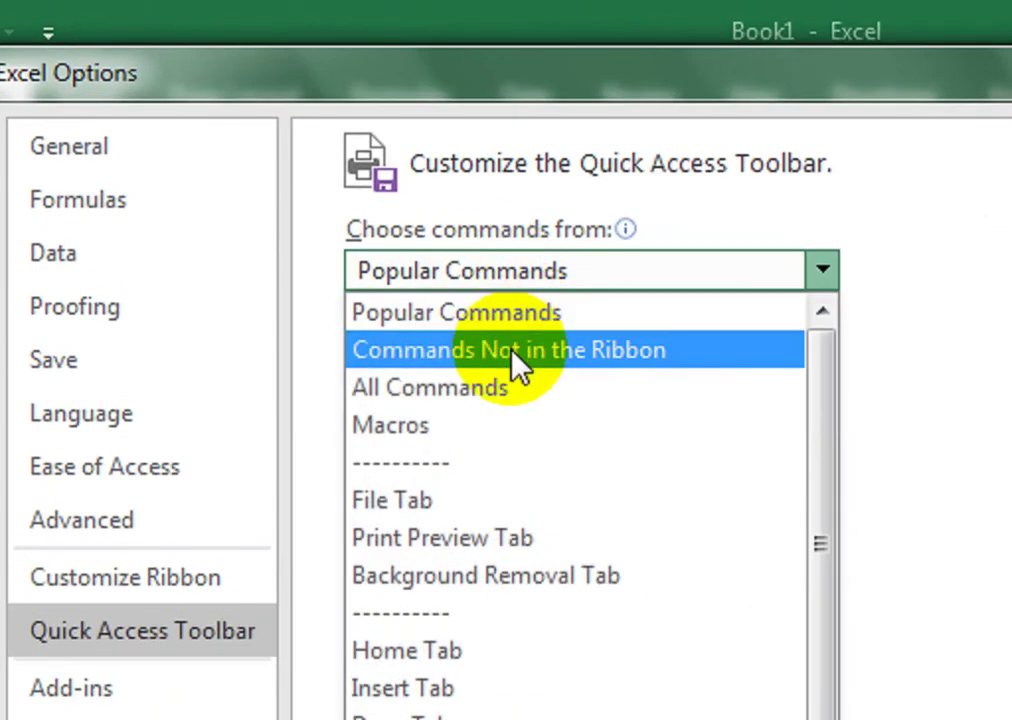
click(518, 354)
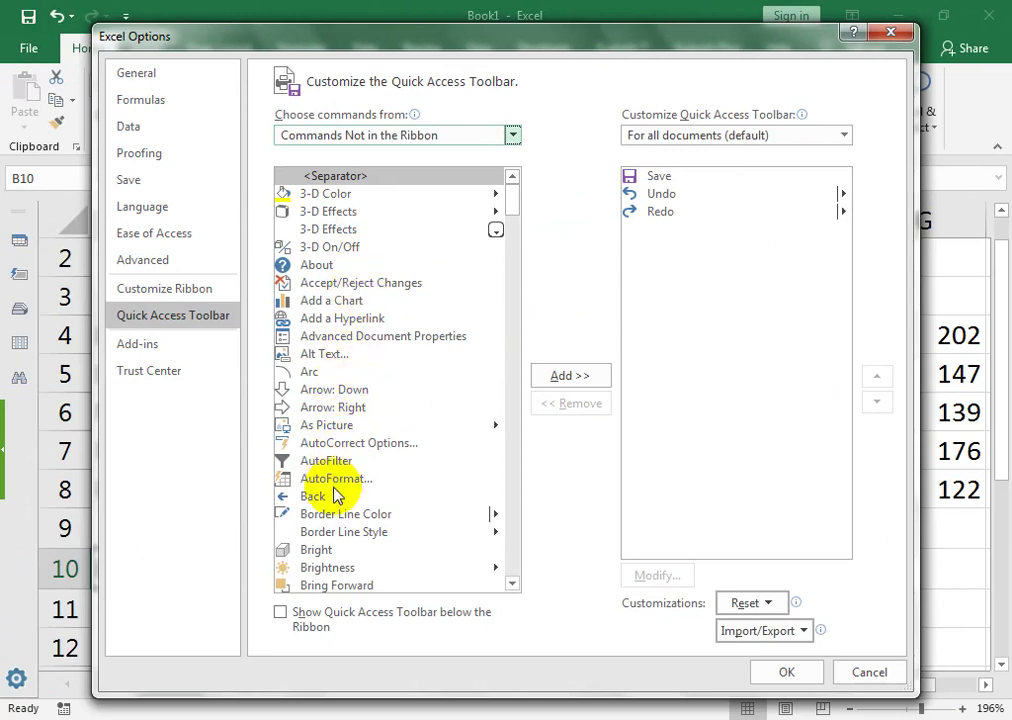
click(334, 480)
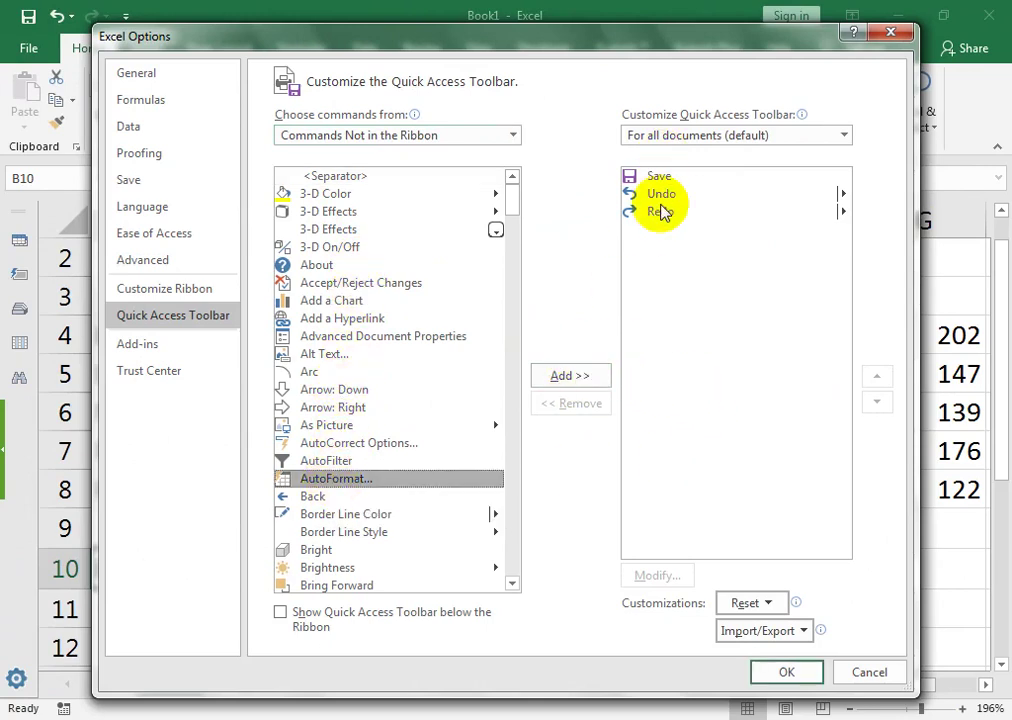
click(585, 377)
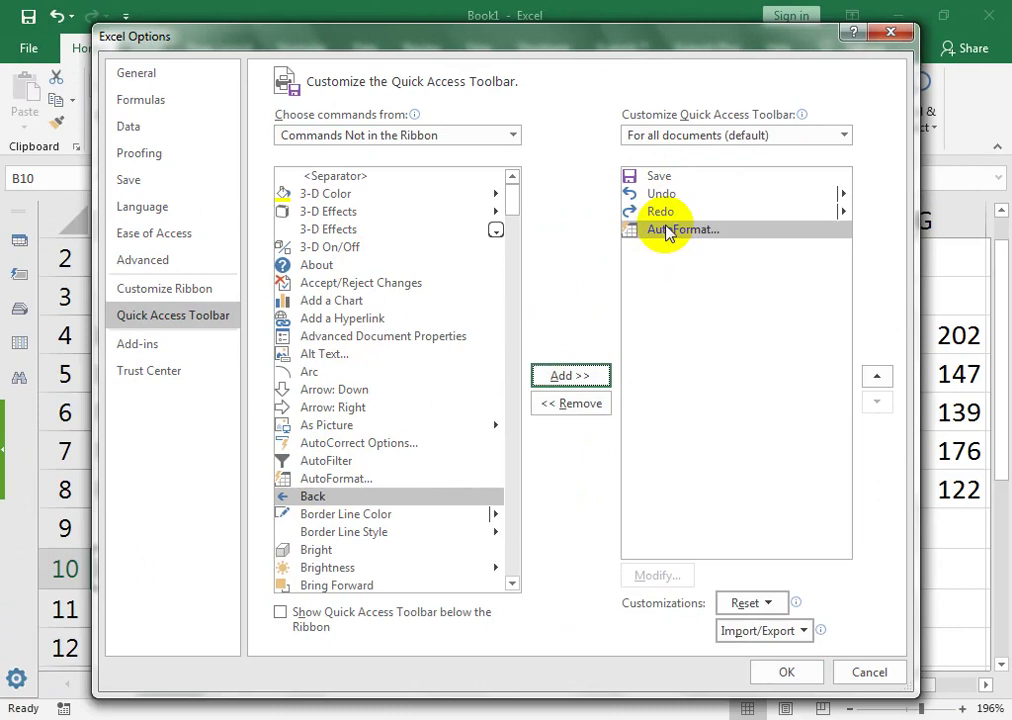
click(784, 673)
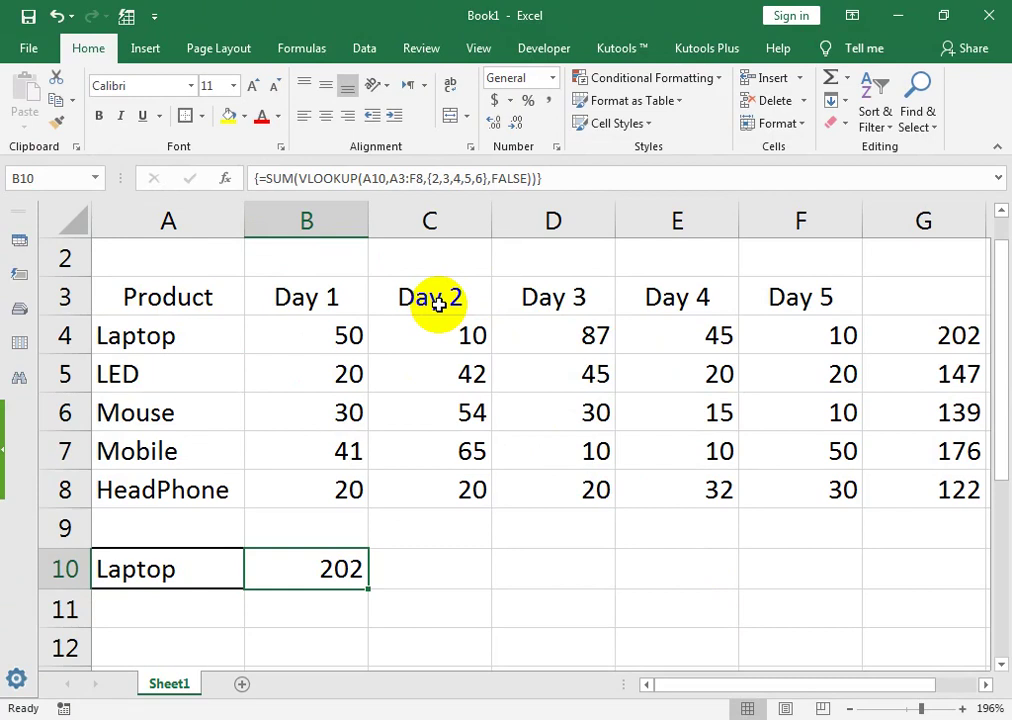
click(153, 17)
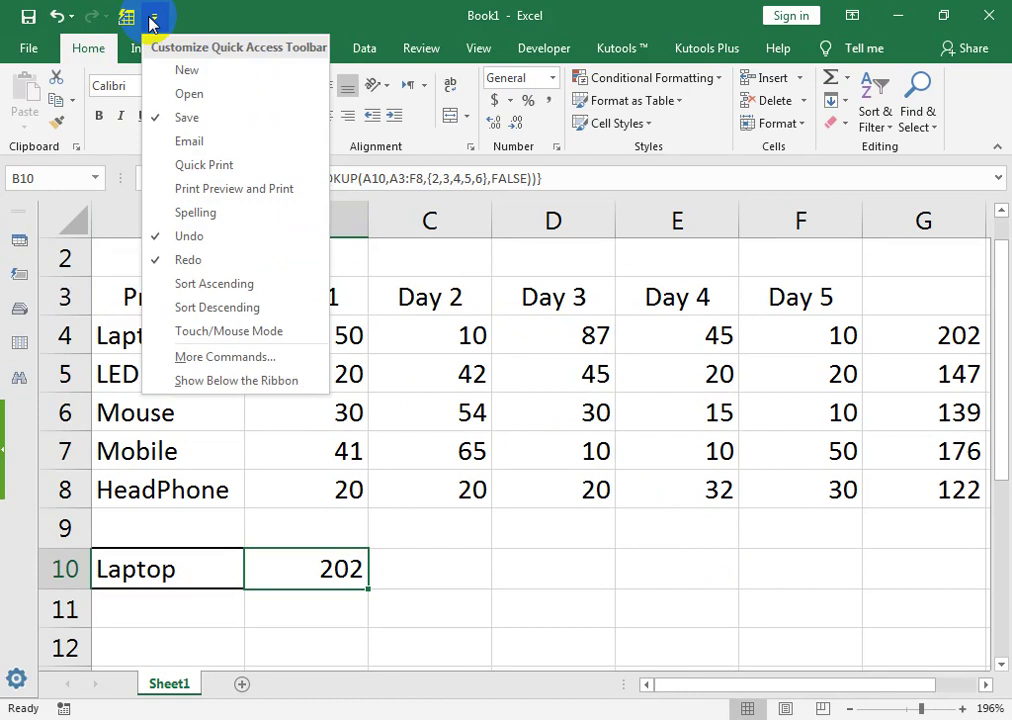
click(266, 11)
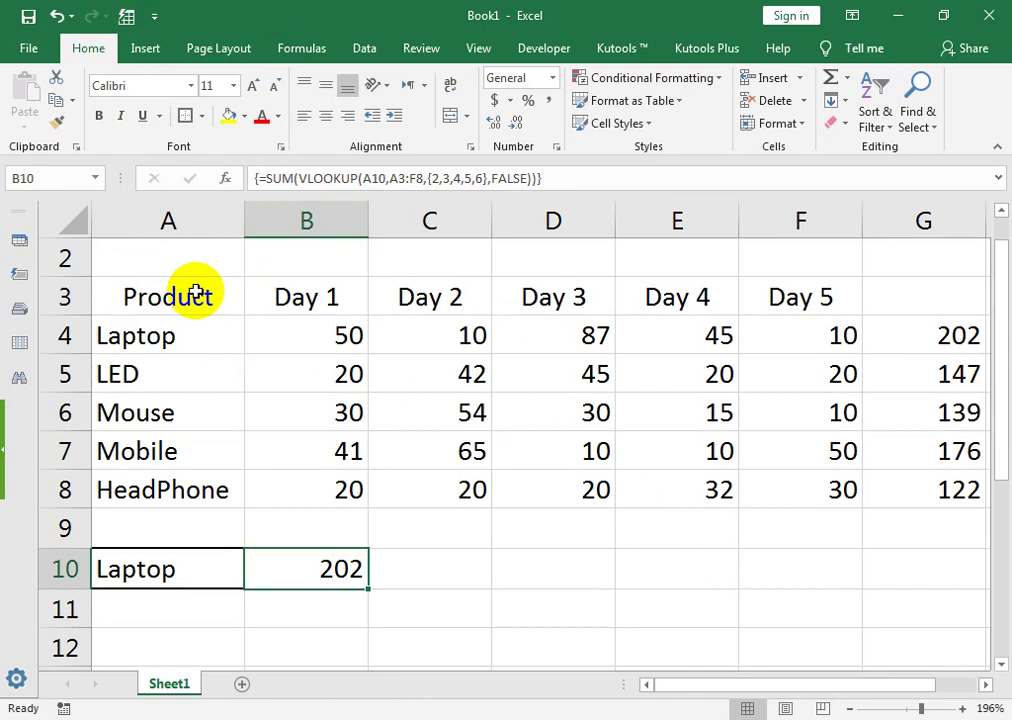
Apply the Colorful 2 AutoFormat style to the product table A3:F8.
drag(196, 293, 786, 480)
click(126, 16)
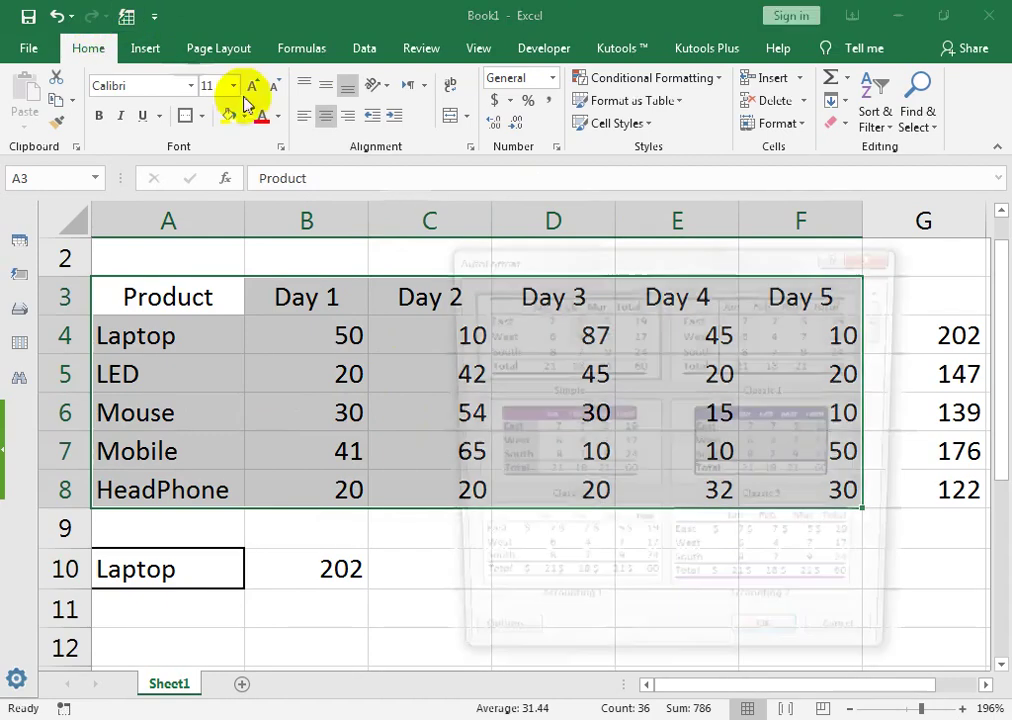
click(883, 338)
drag(883, 338, 888, 497)
click(763, 361)
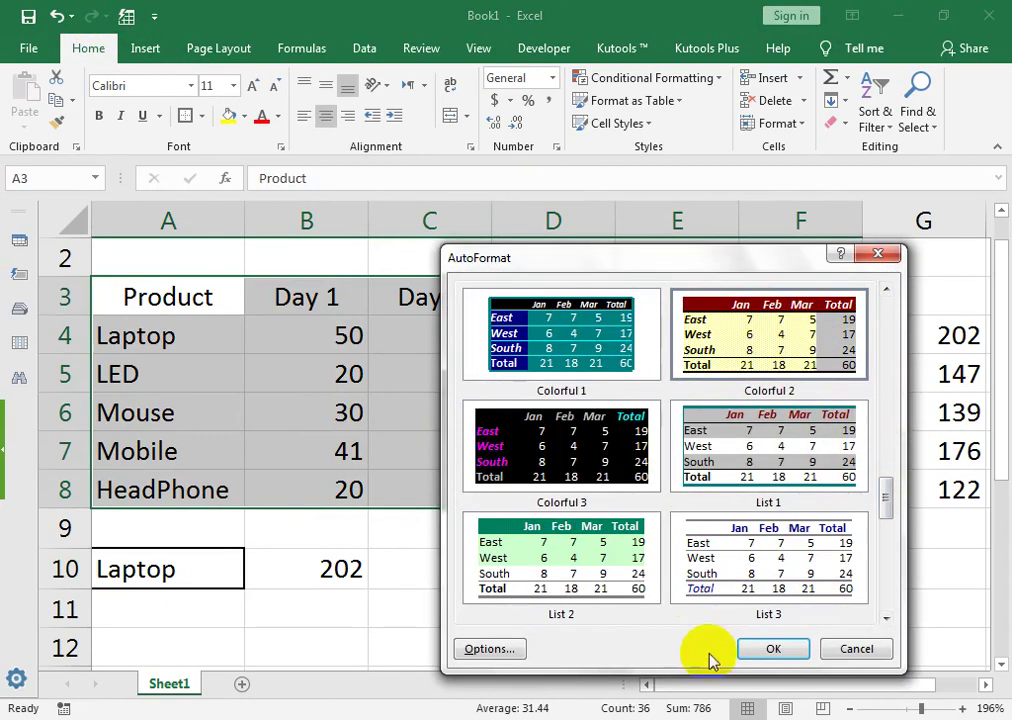
click(752, 647)
click(640, 462)
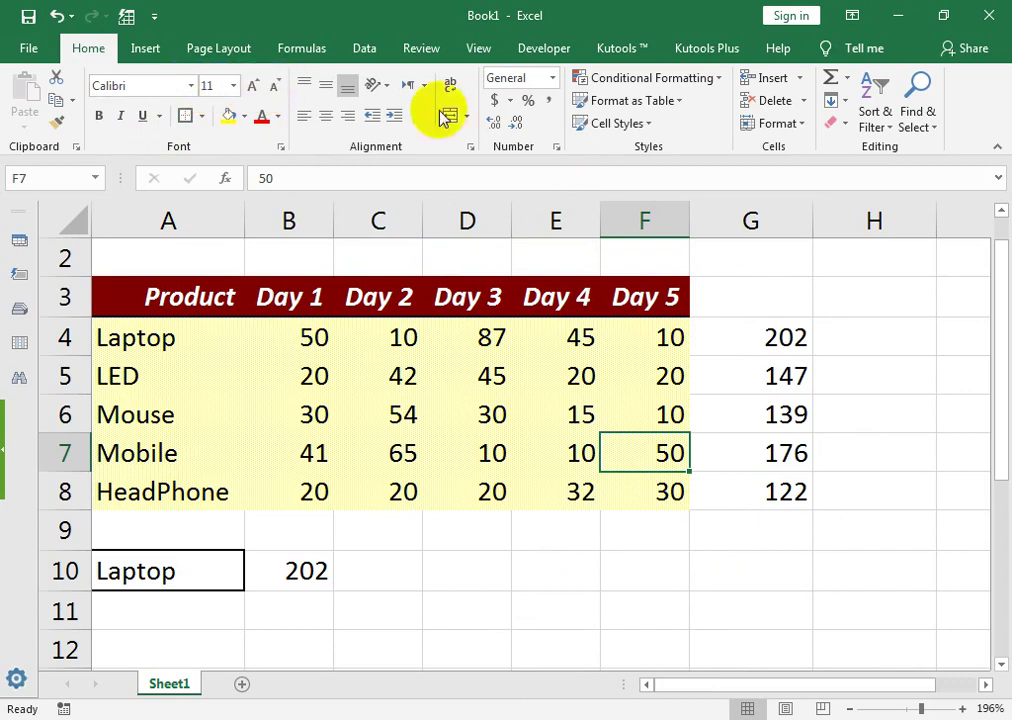
drag(154, 293, 650, 496)
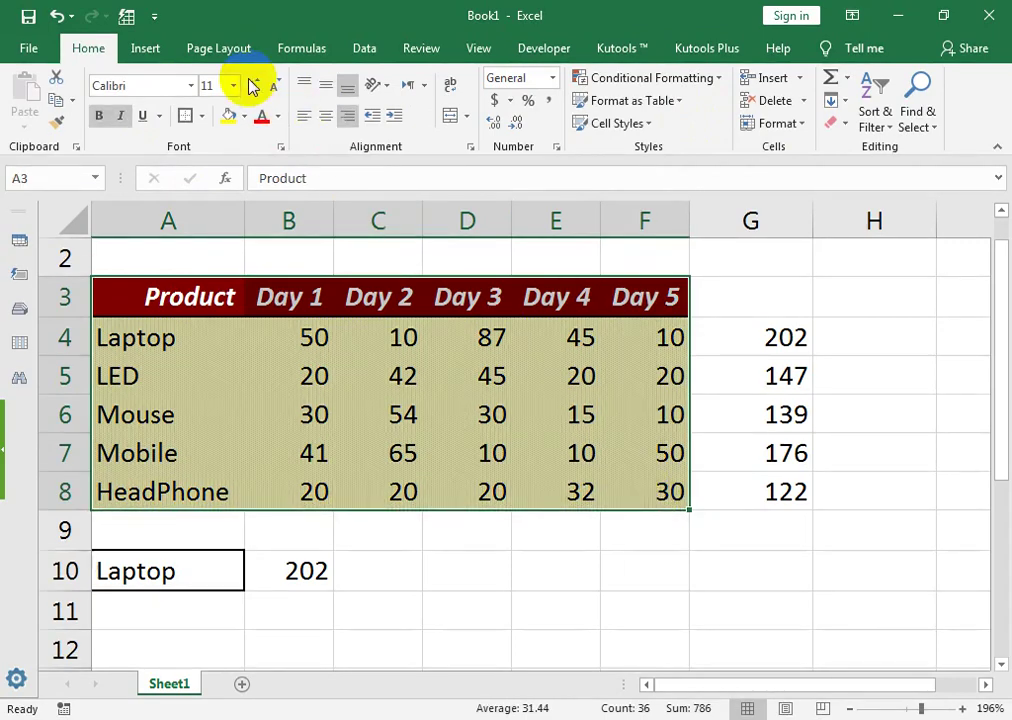
click(127, 16)
drag(884, 322, 897, 515)
click(635, 550)
click(635, 550)
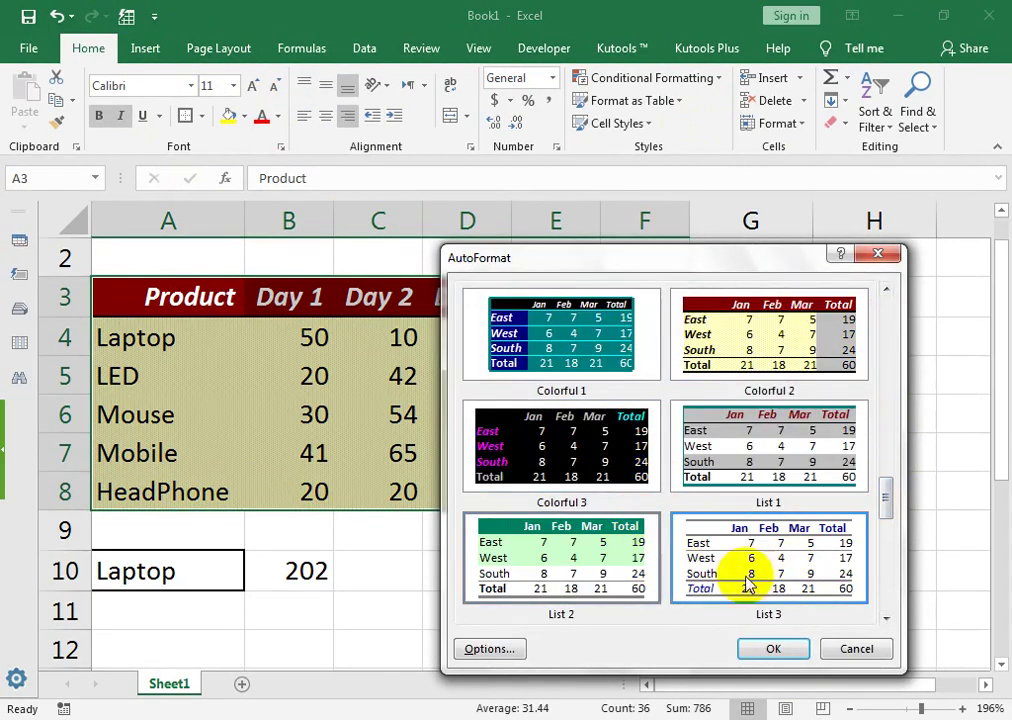
drag(882, 509, 890, 585)
click(855, 645)
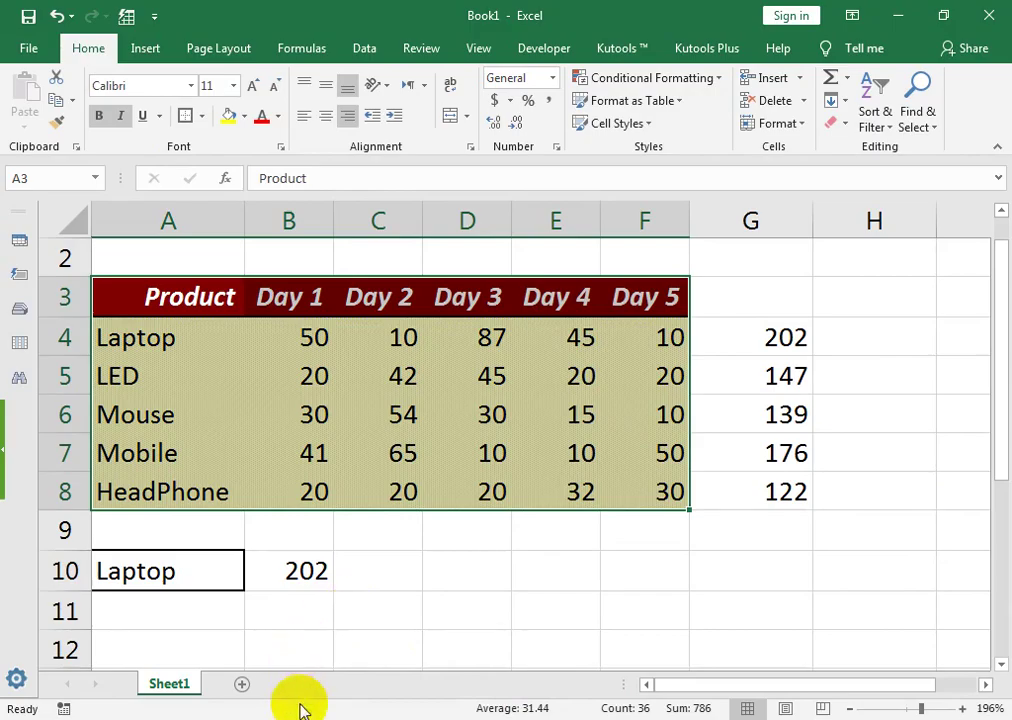
Switch to the browser window showing the YouTube channel's videos page.
mouse_move(282, 707)
click(328, 641)
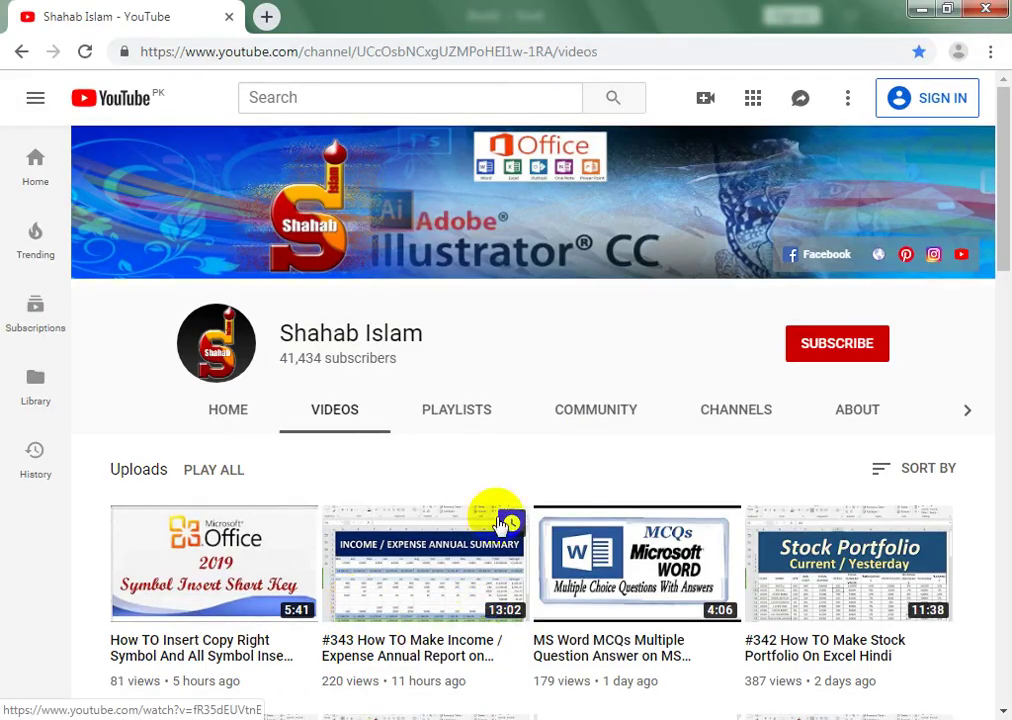